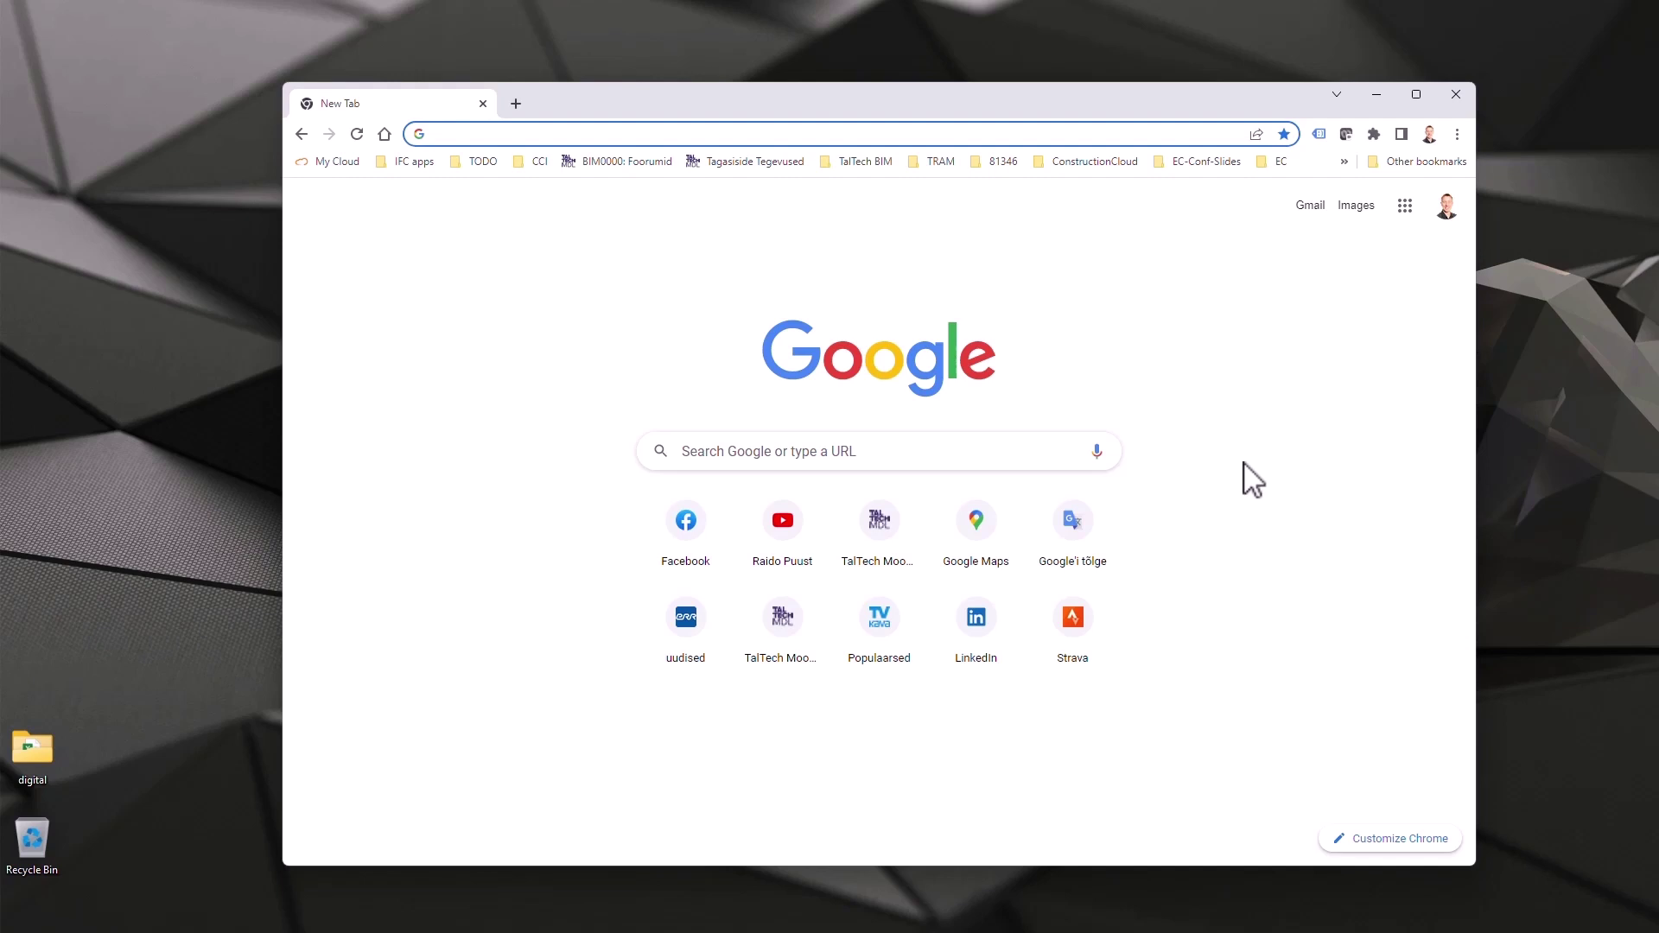
Go to the Autodesk AutoCAD product page at autodesk.com/autocad from the address bar
type("autodesk.com/autocad")
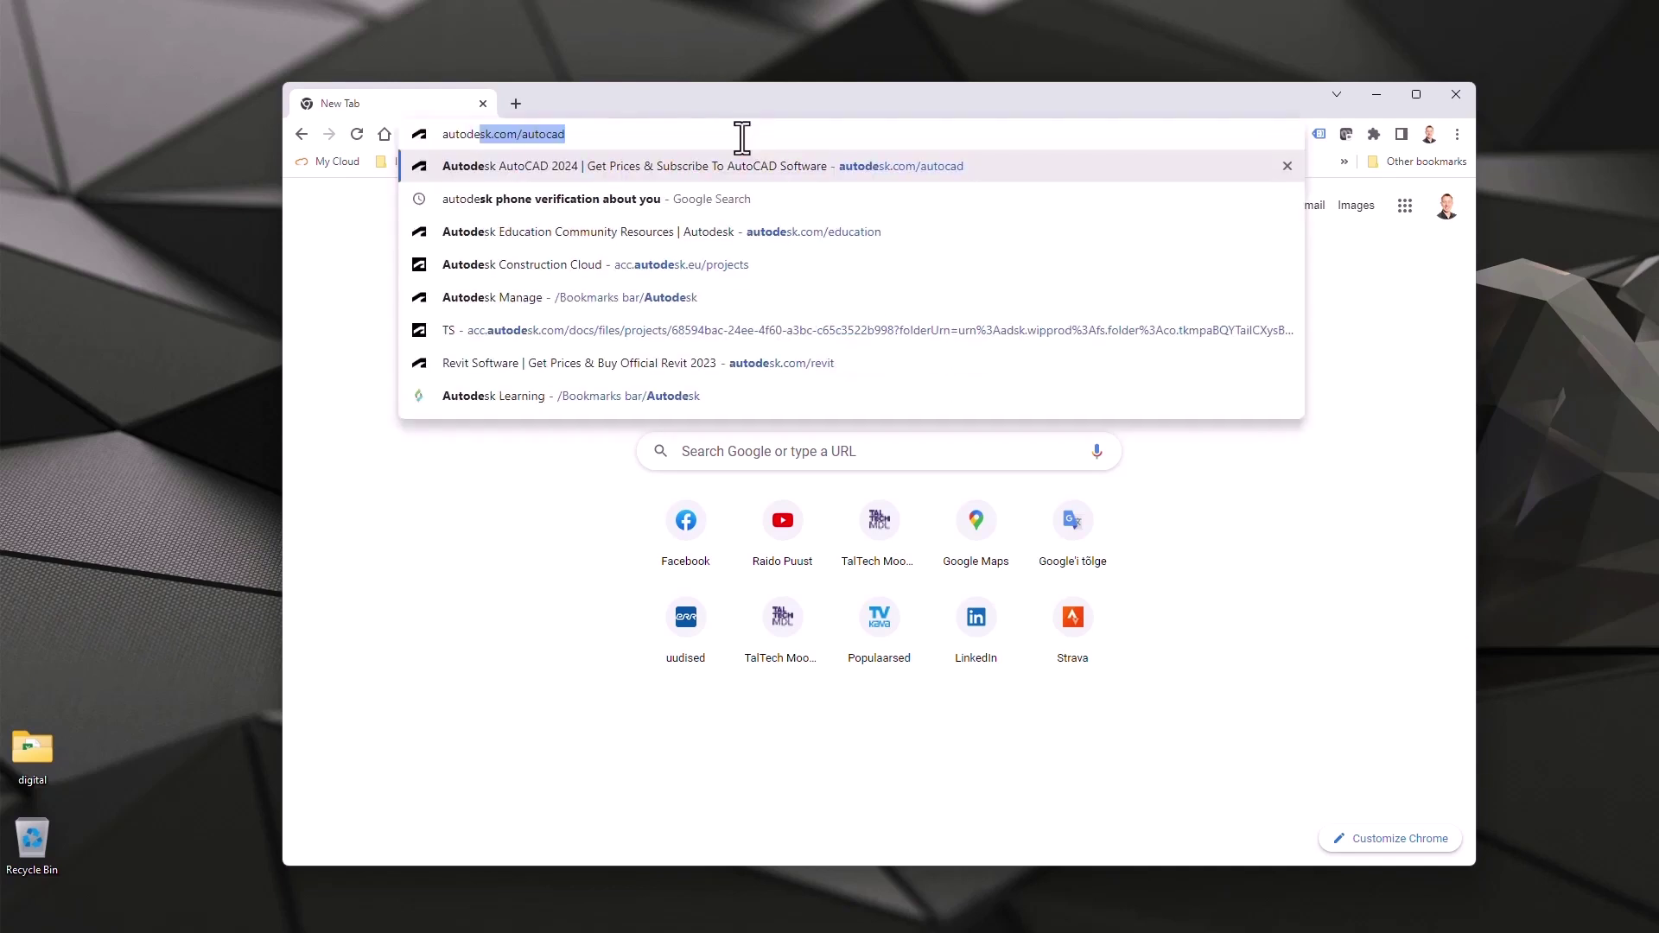
left_click(637, 134)
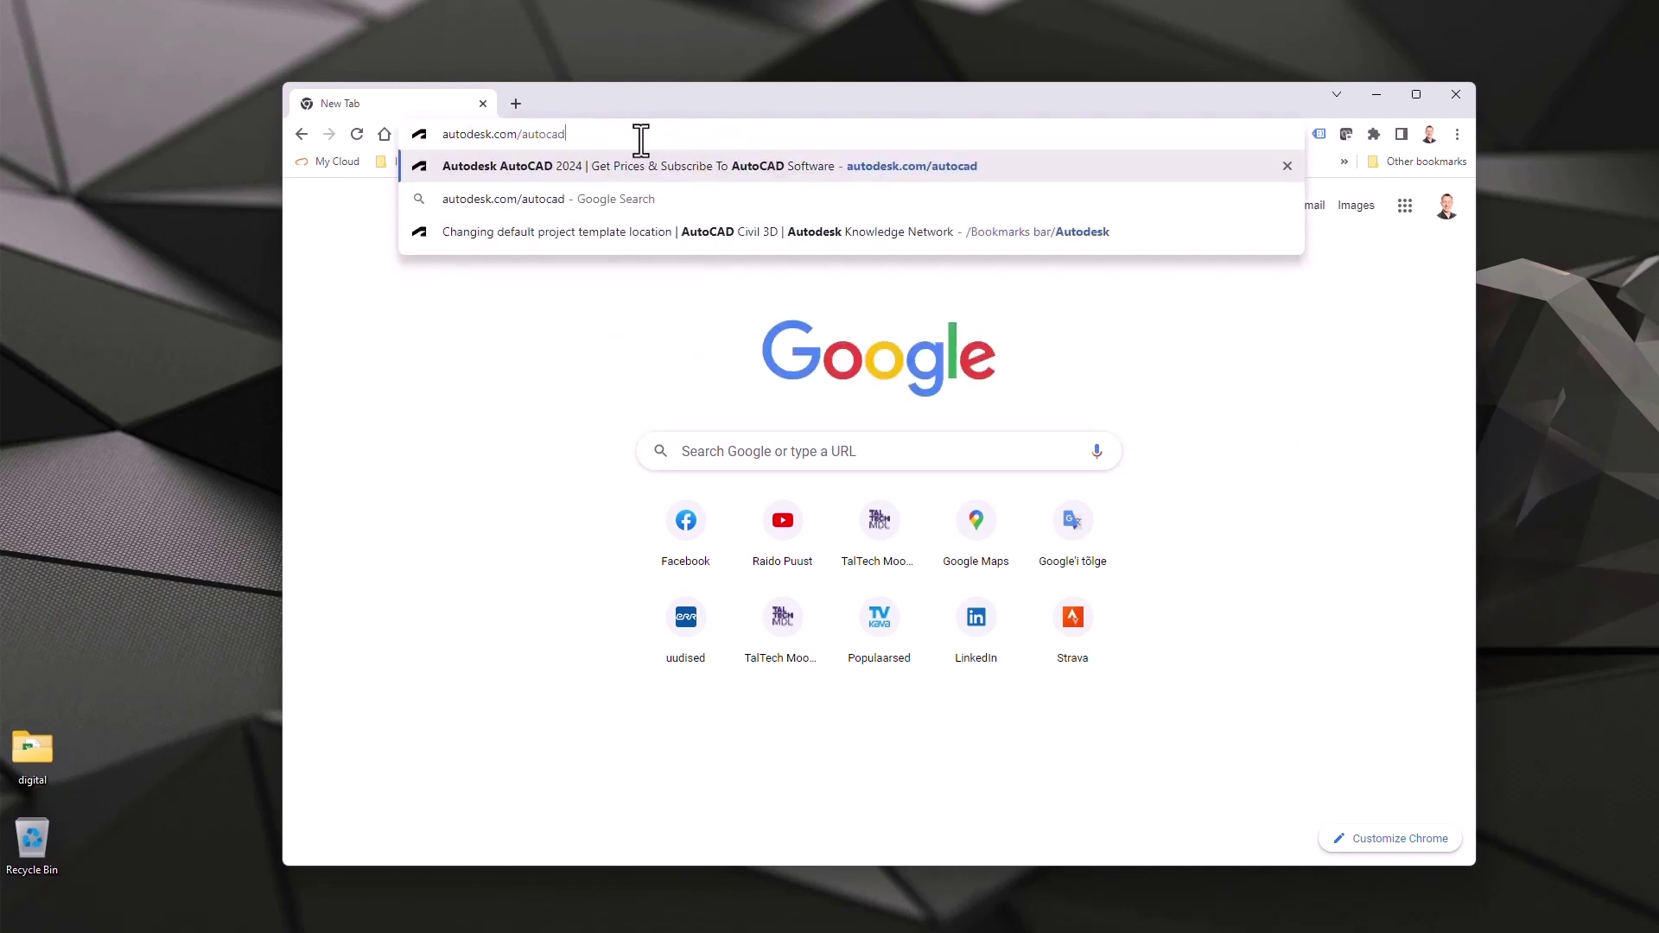
key("Return")
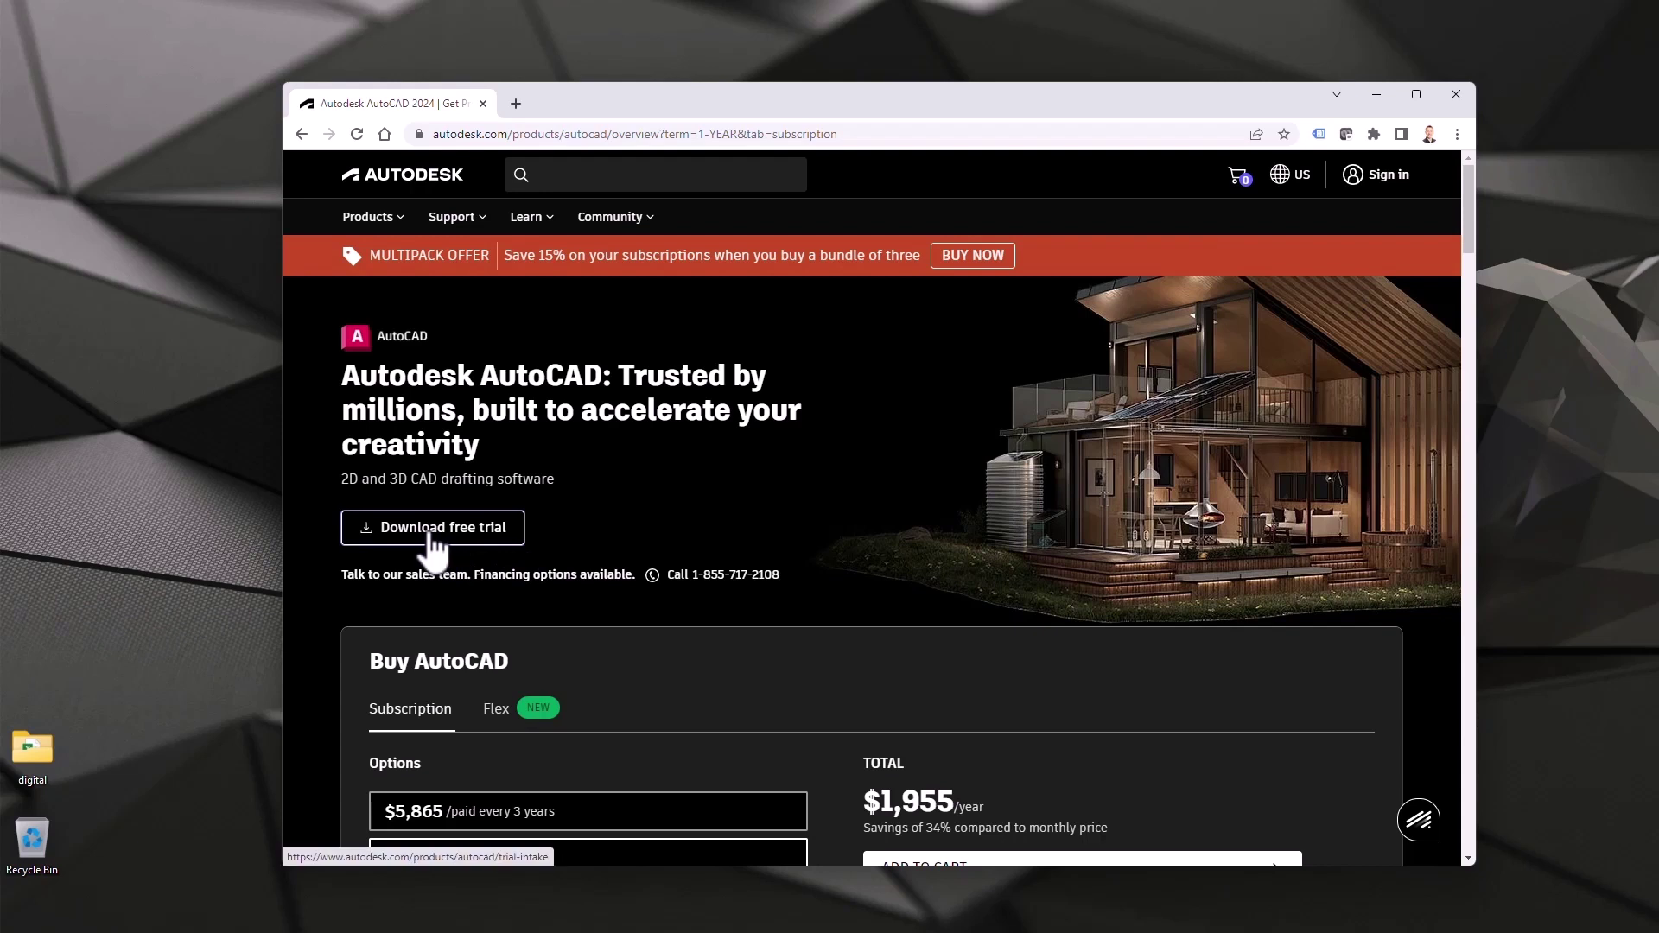
Start the AutoCAD free trial and sign in to the Autodesk account with the saved credentials
left_click(430, 535)
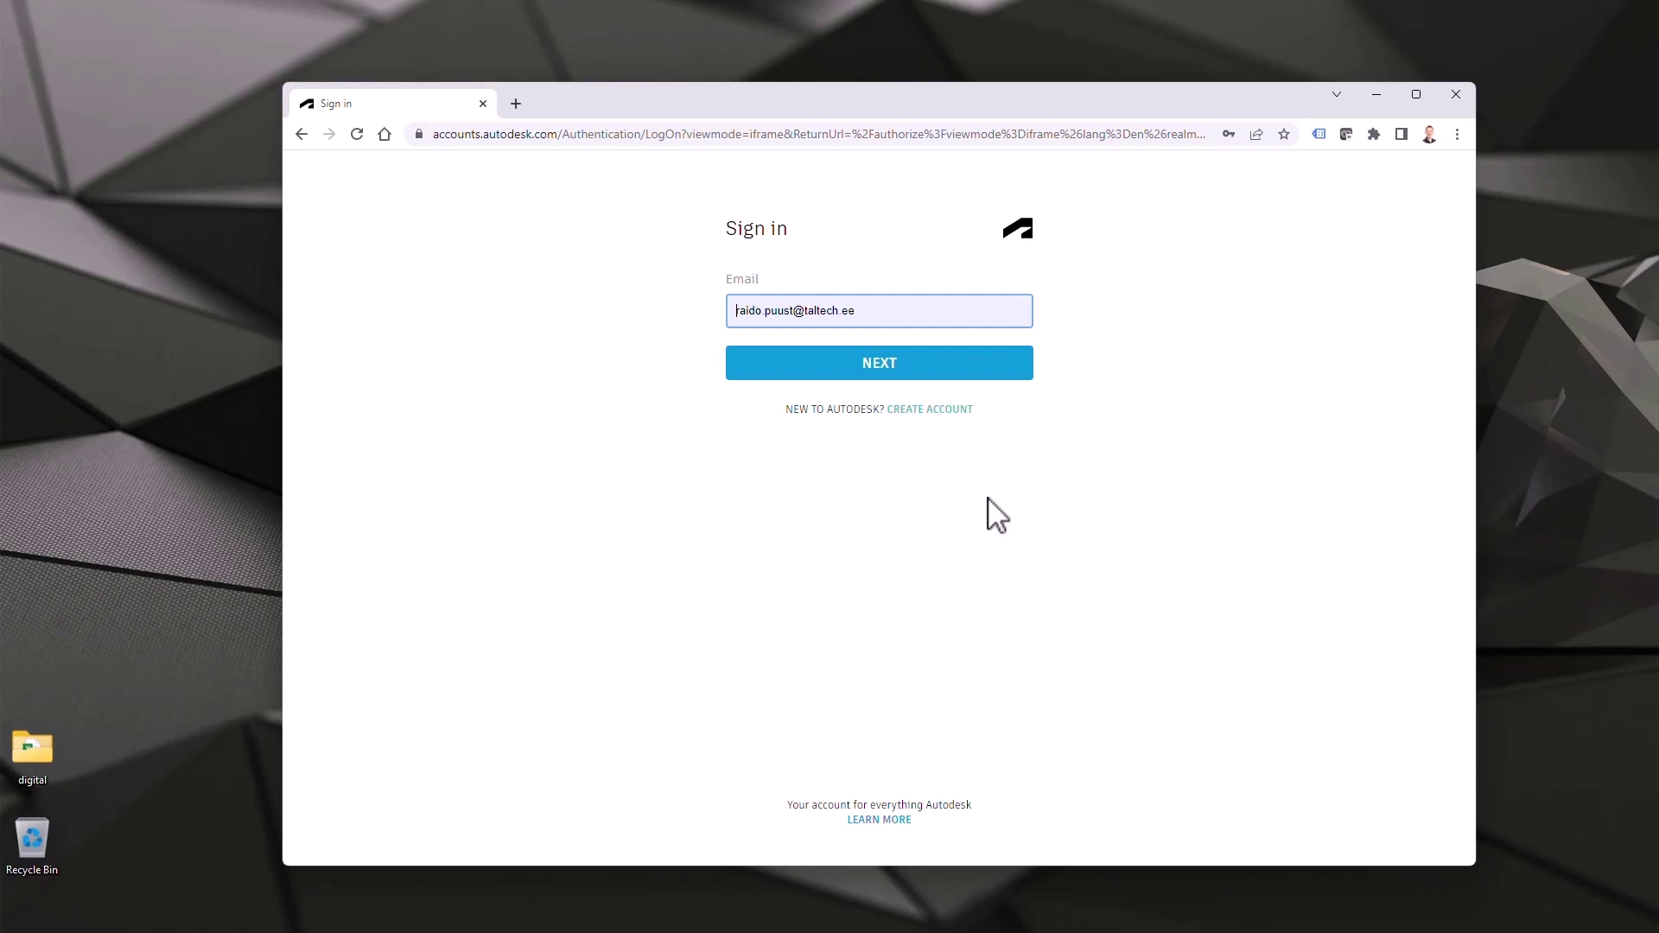
left_click(879, 368)
left_click(890, 430)
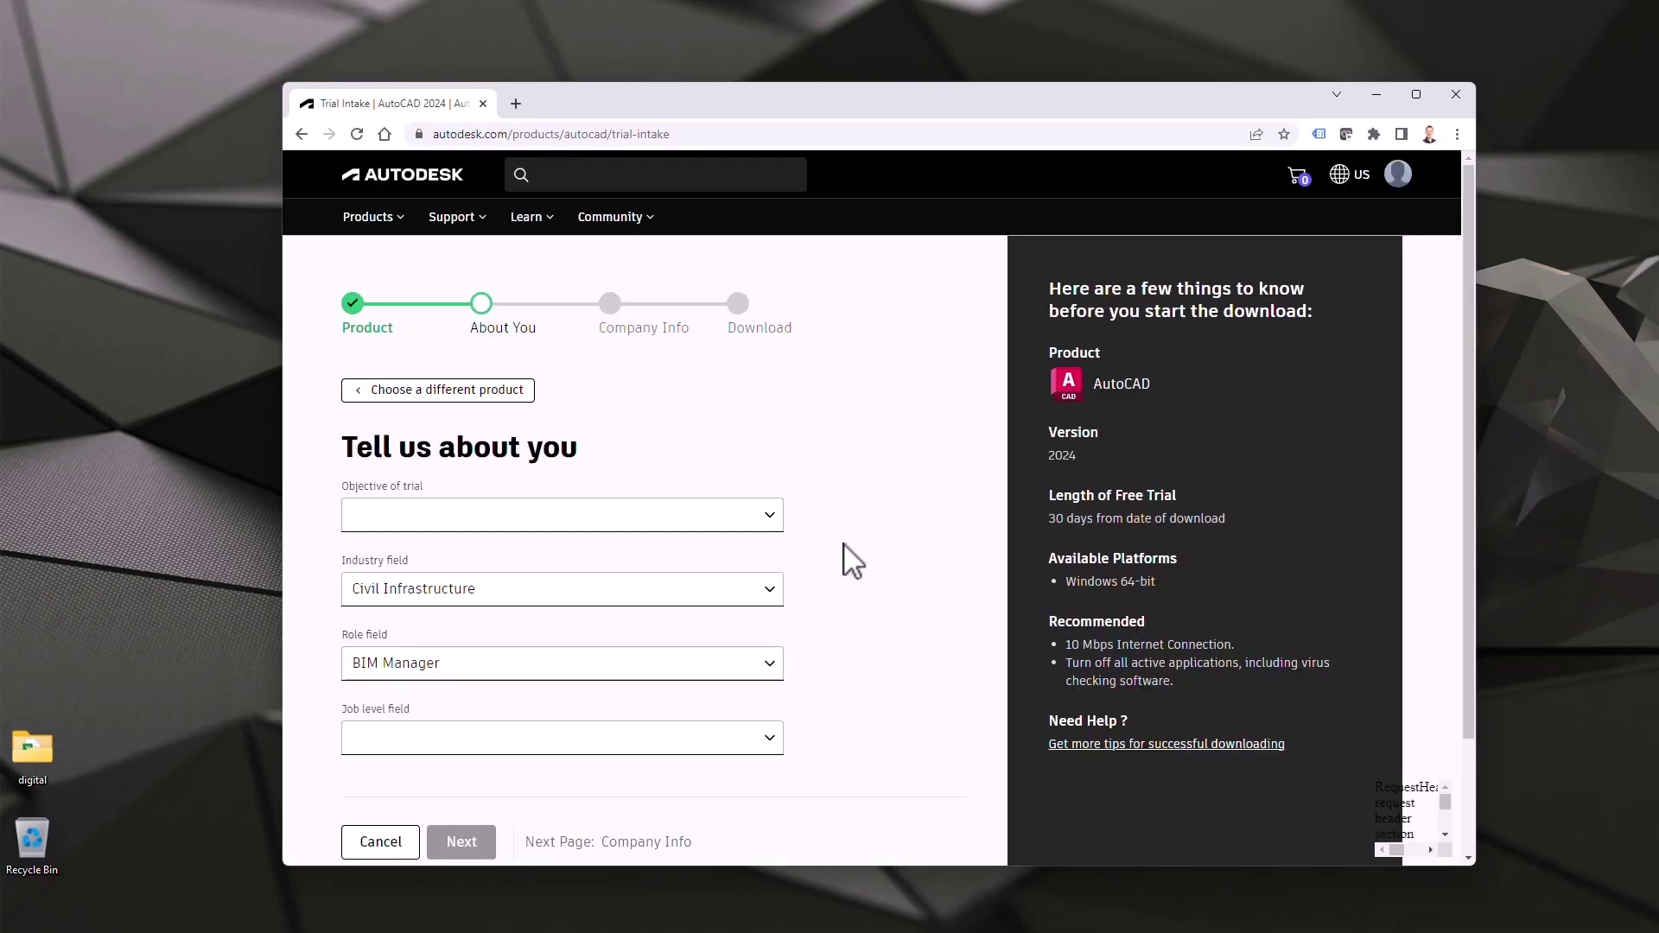
Set the trial objective to trying the product for the first time and job level to Manager
scroll(821, 518, "down", 1)
left_click(766, 428)
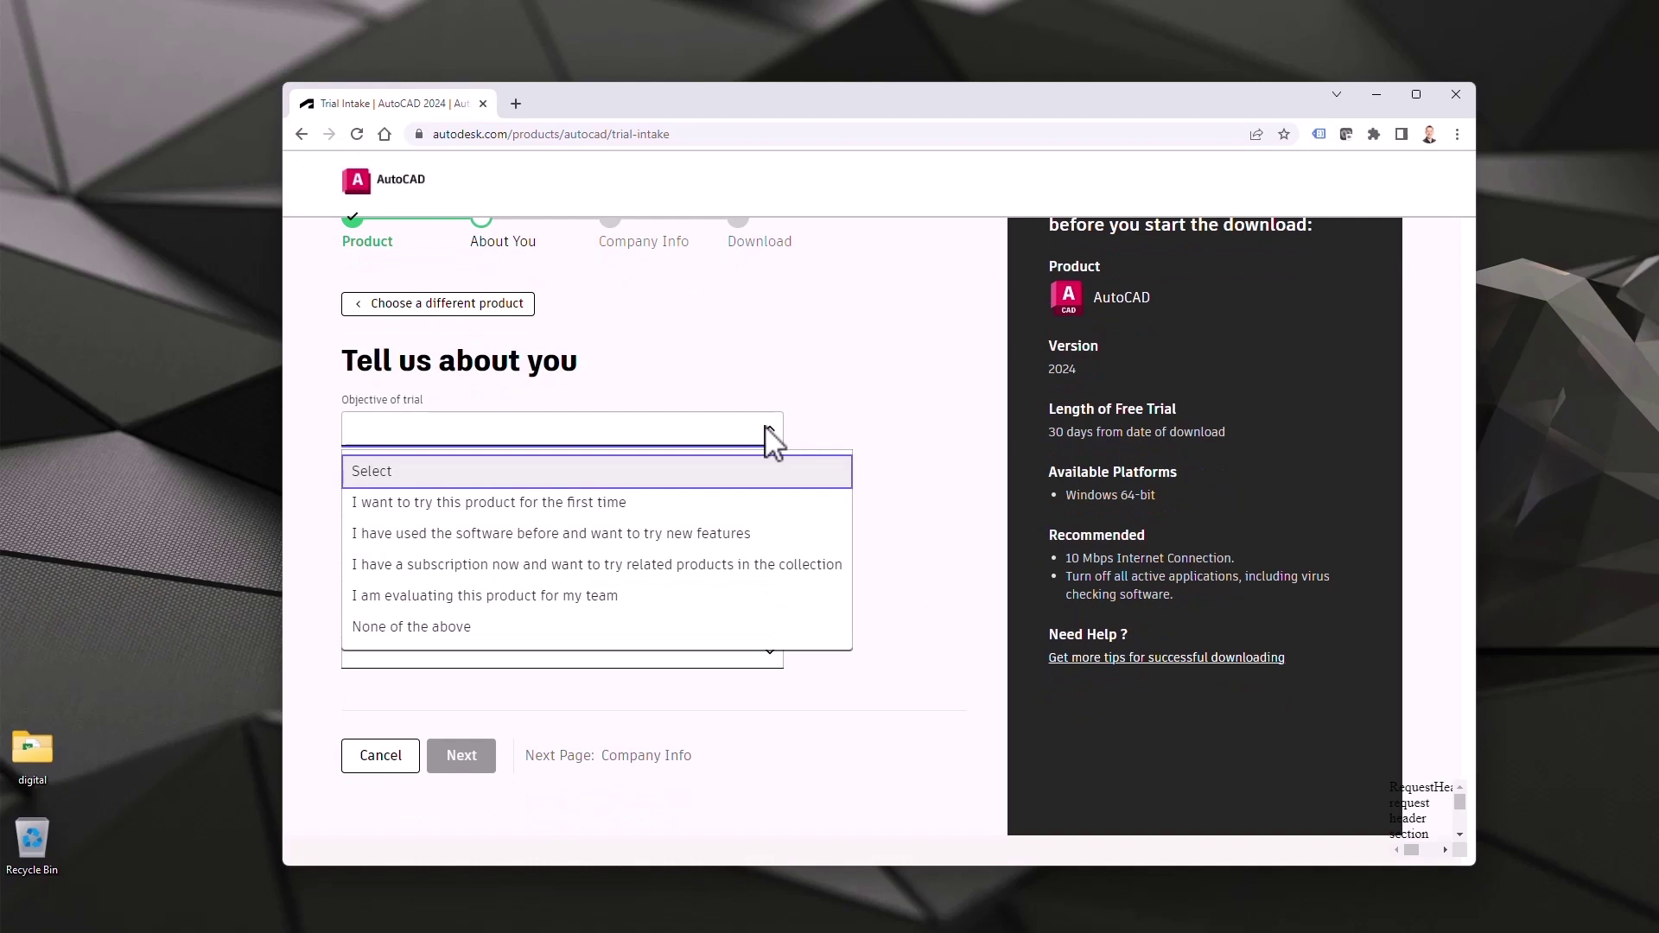
left_click(488, 506)
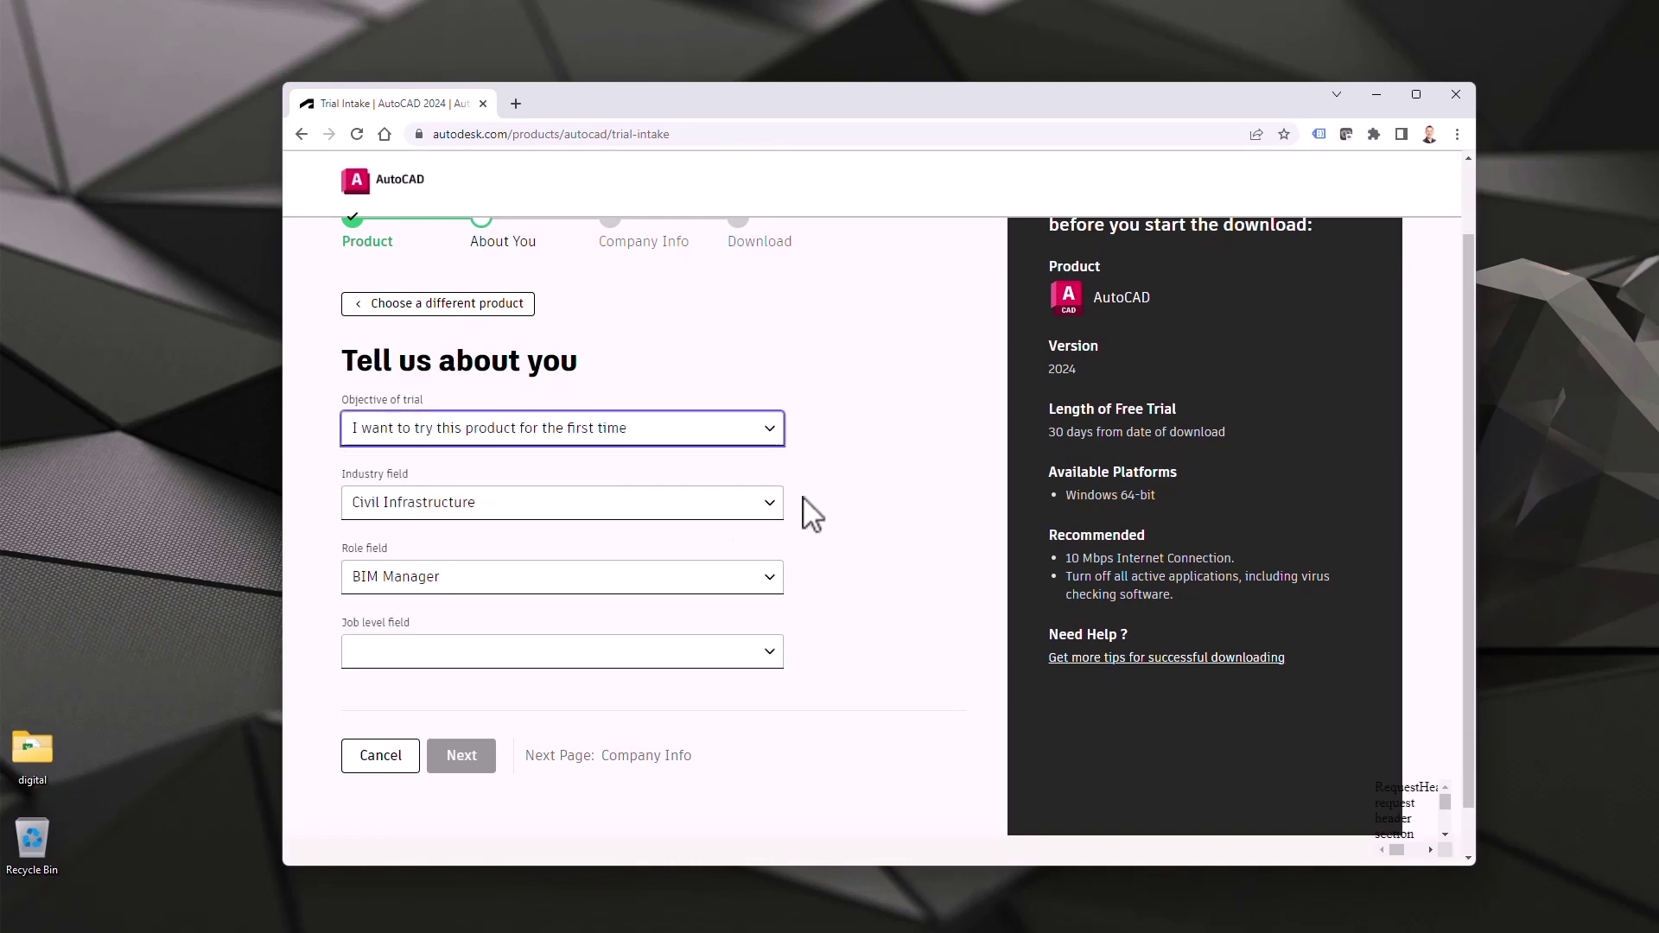
left_click(480, 650)
left_click(470, 770)
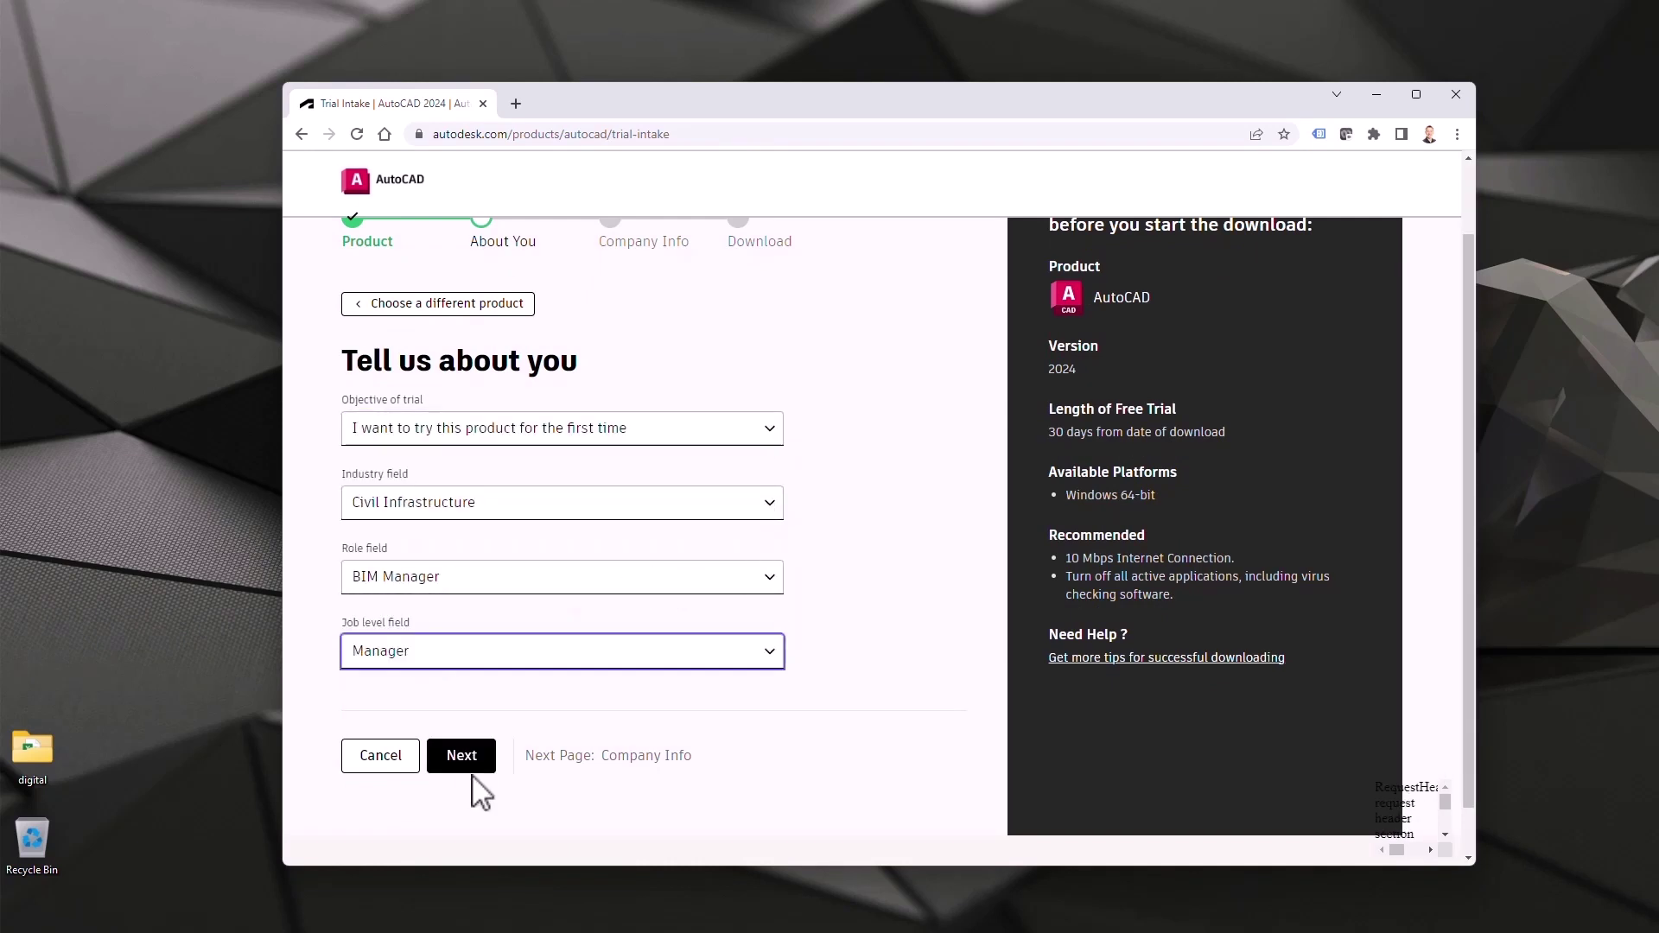
Continue past the company info to the AutoCAD 2024 Download step
left_click(460, 758)
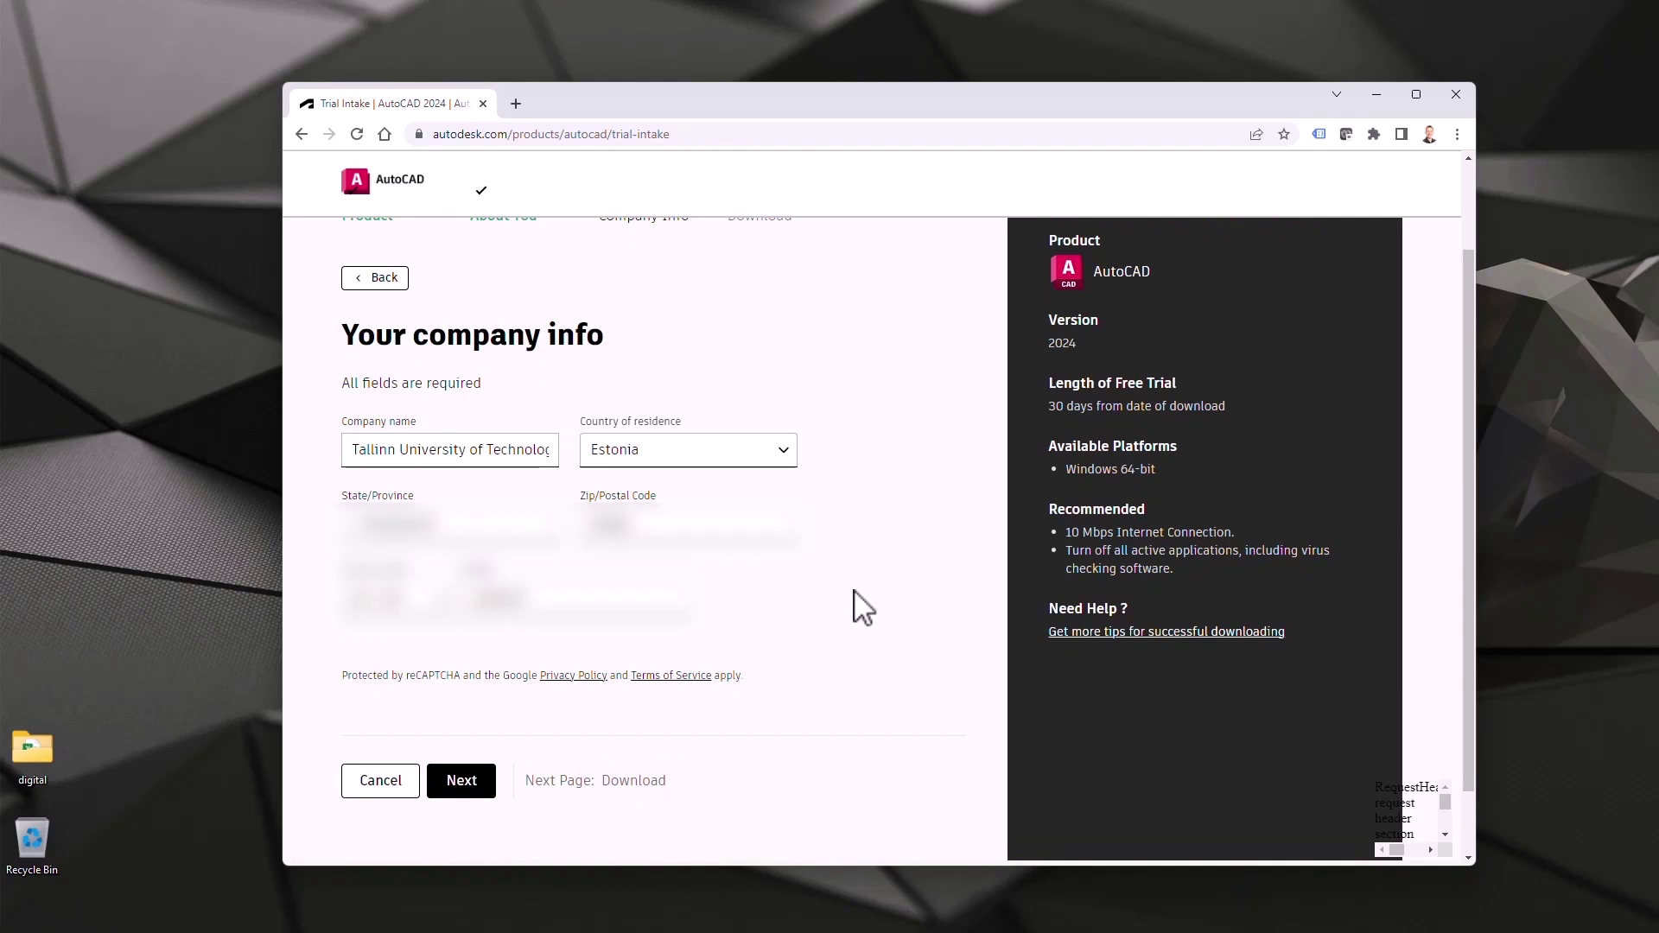
left_click(1416, 94)
left_click(324, 773)
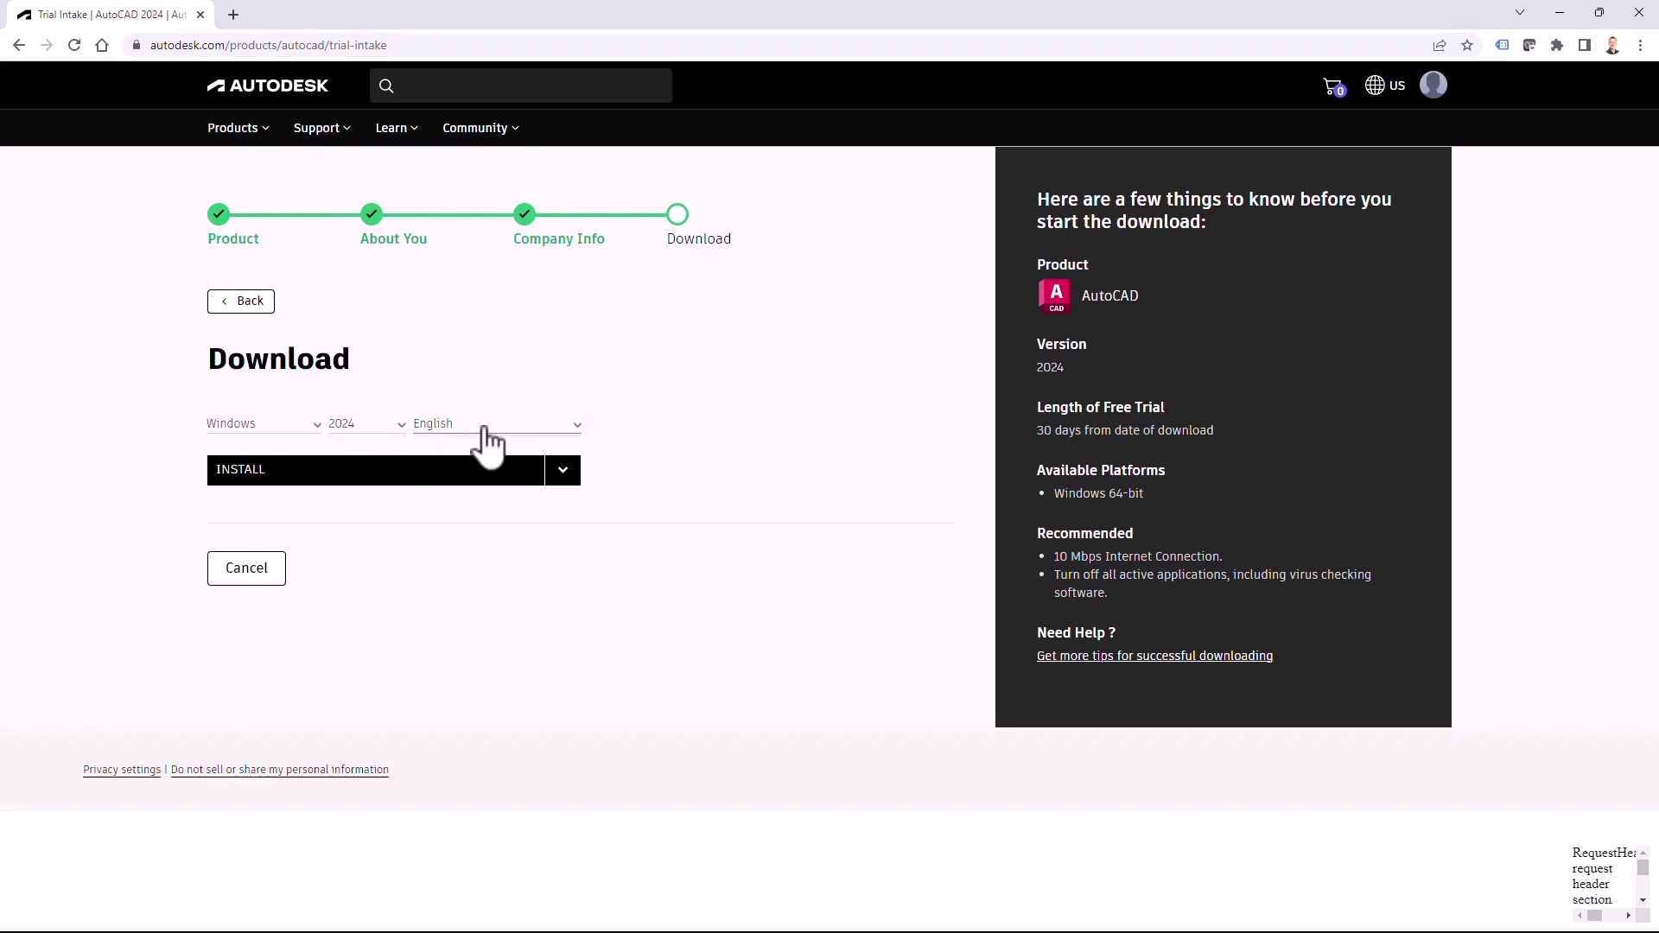
Choose DOWNLOAD from the INSTALL split-button options to get the installer file
left_click(569, 480)
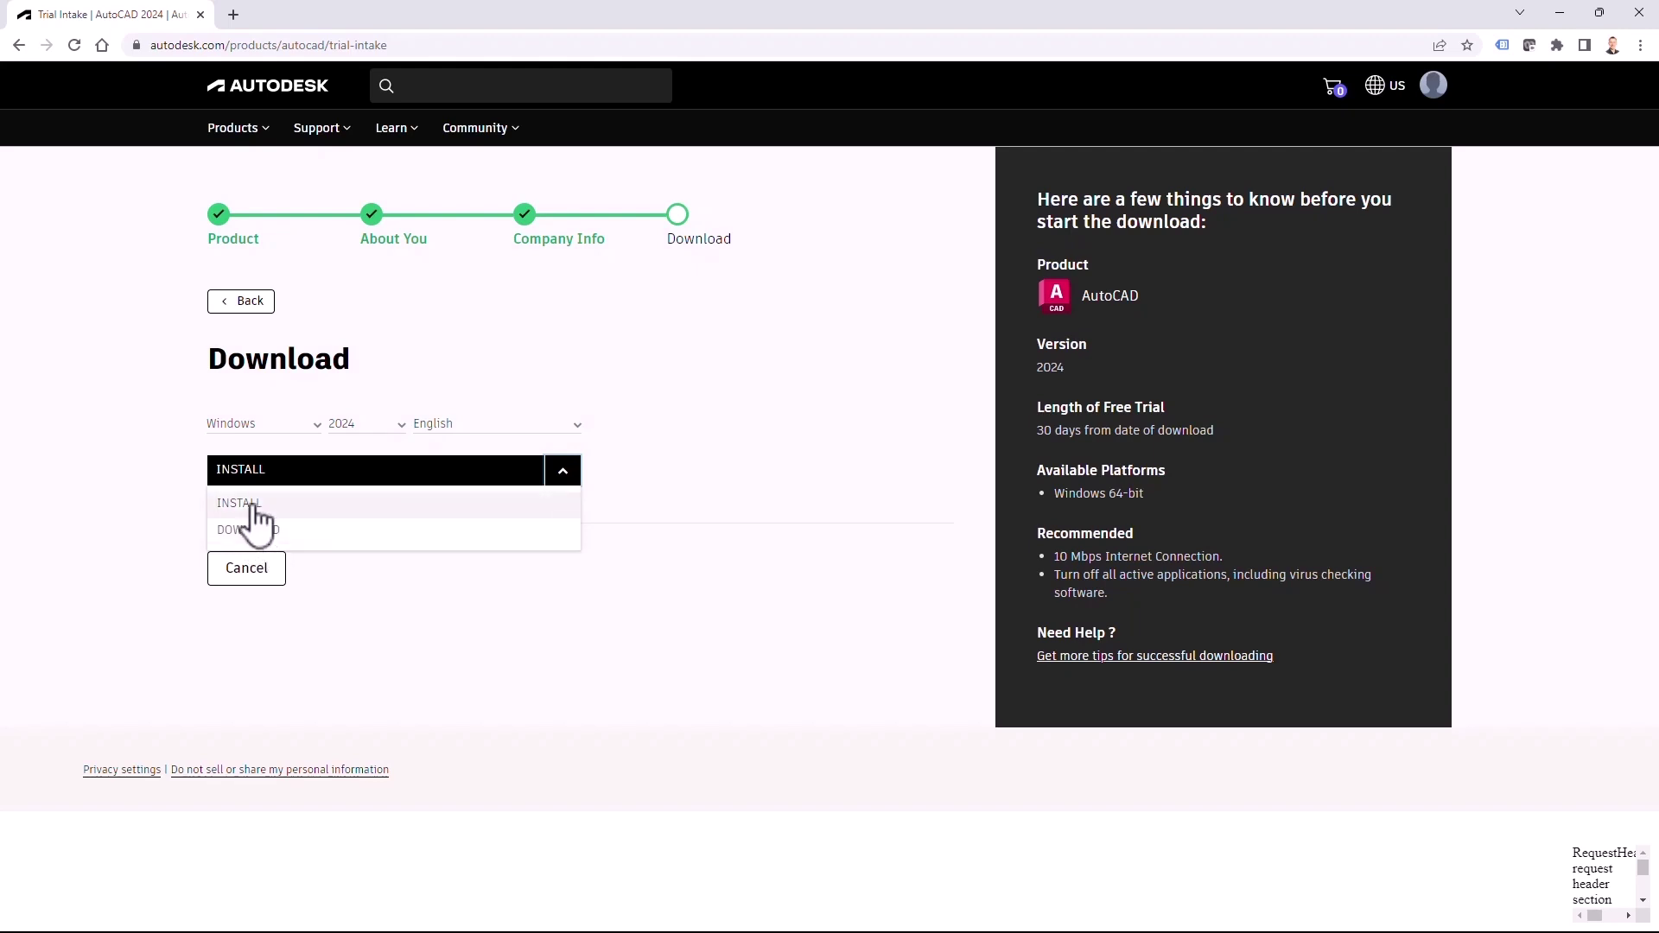
left_click(251, 531)
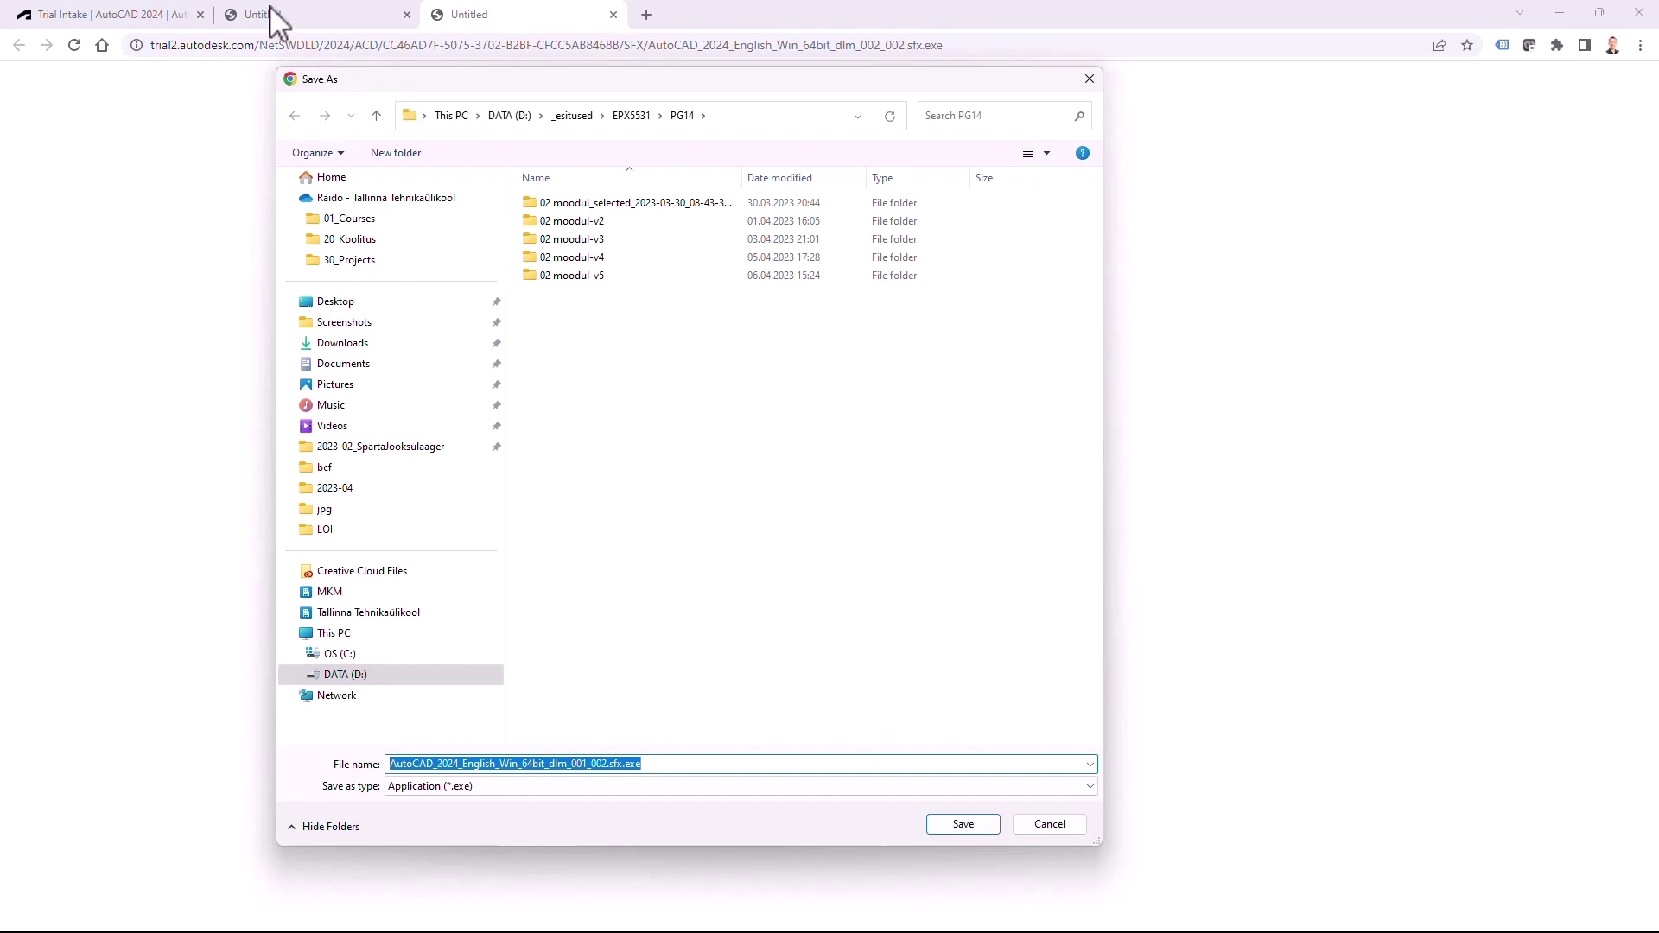
Go to C:\install\Autodesk\2024 and create a new AutoCAD folder there
key("ctrl+v")
key("Return")
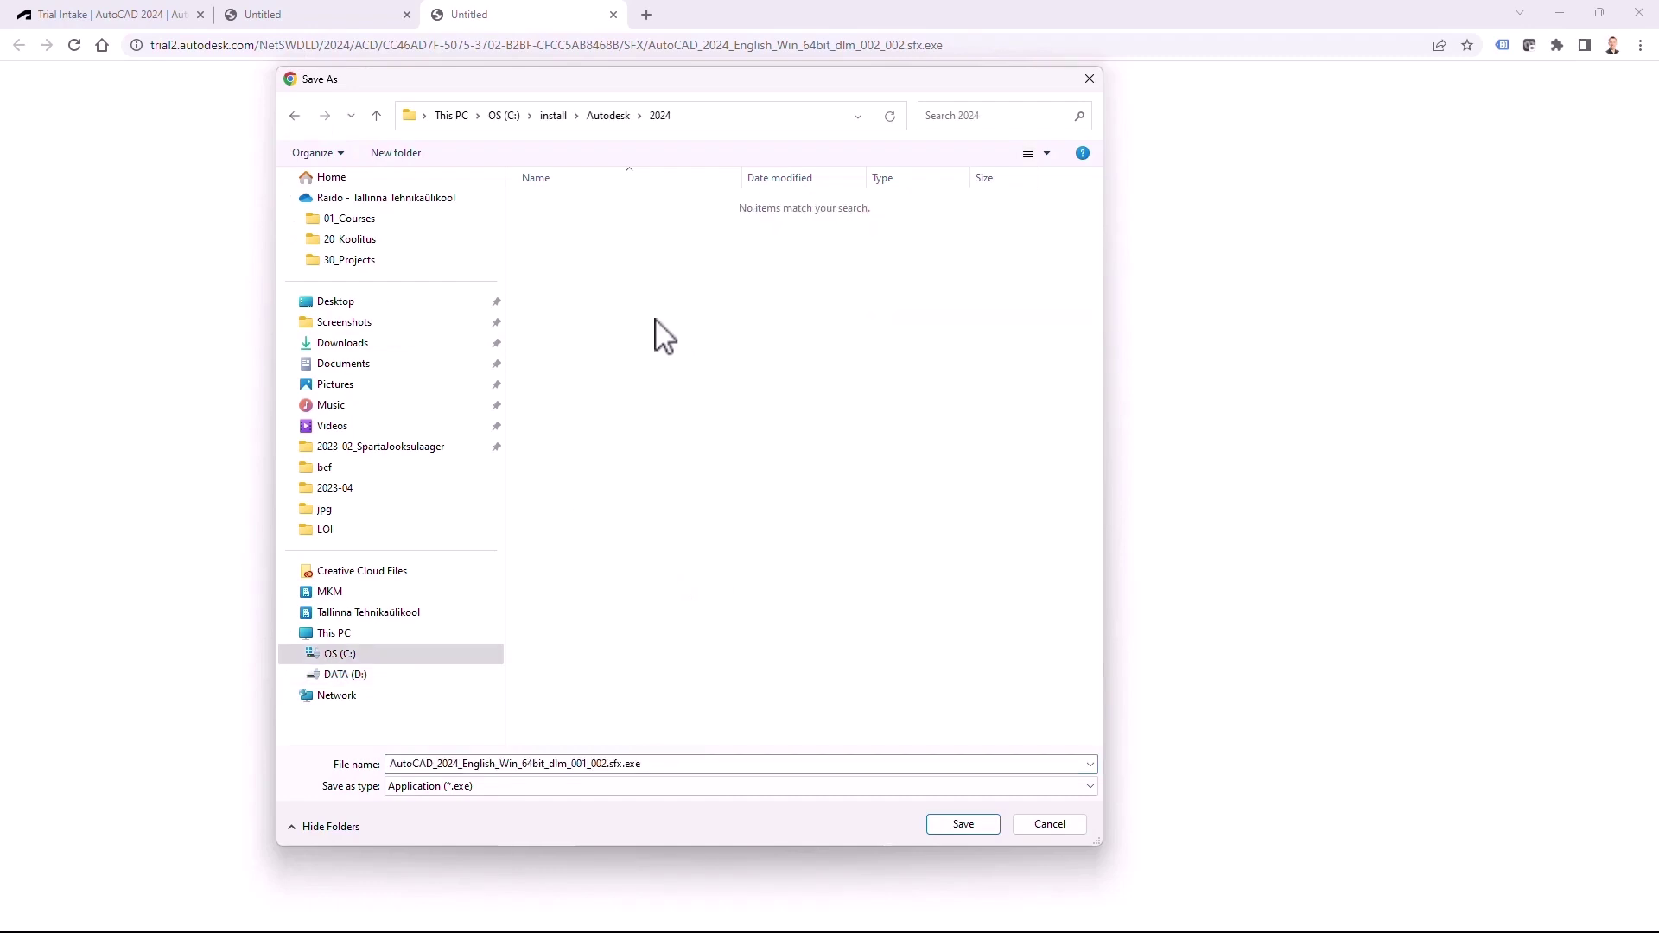
right_click(654, 319)
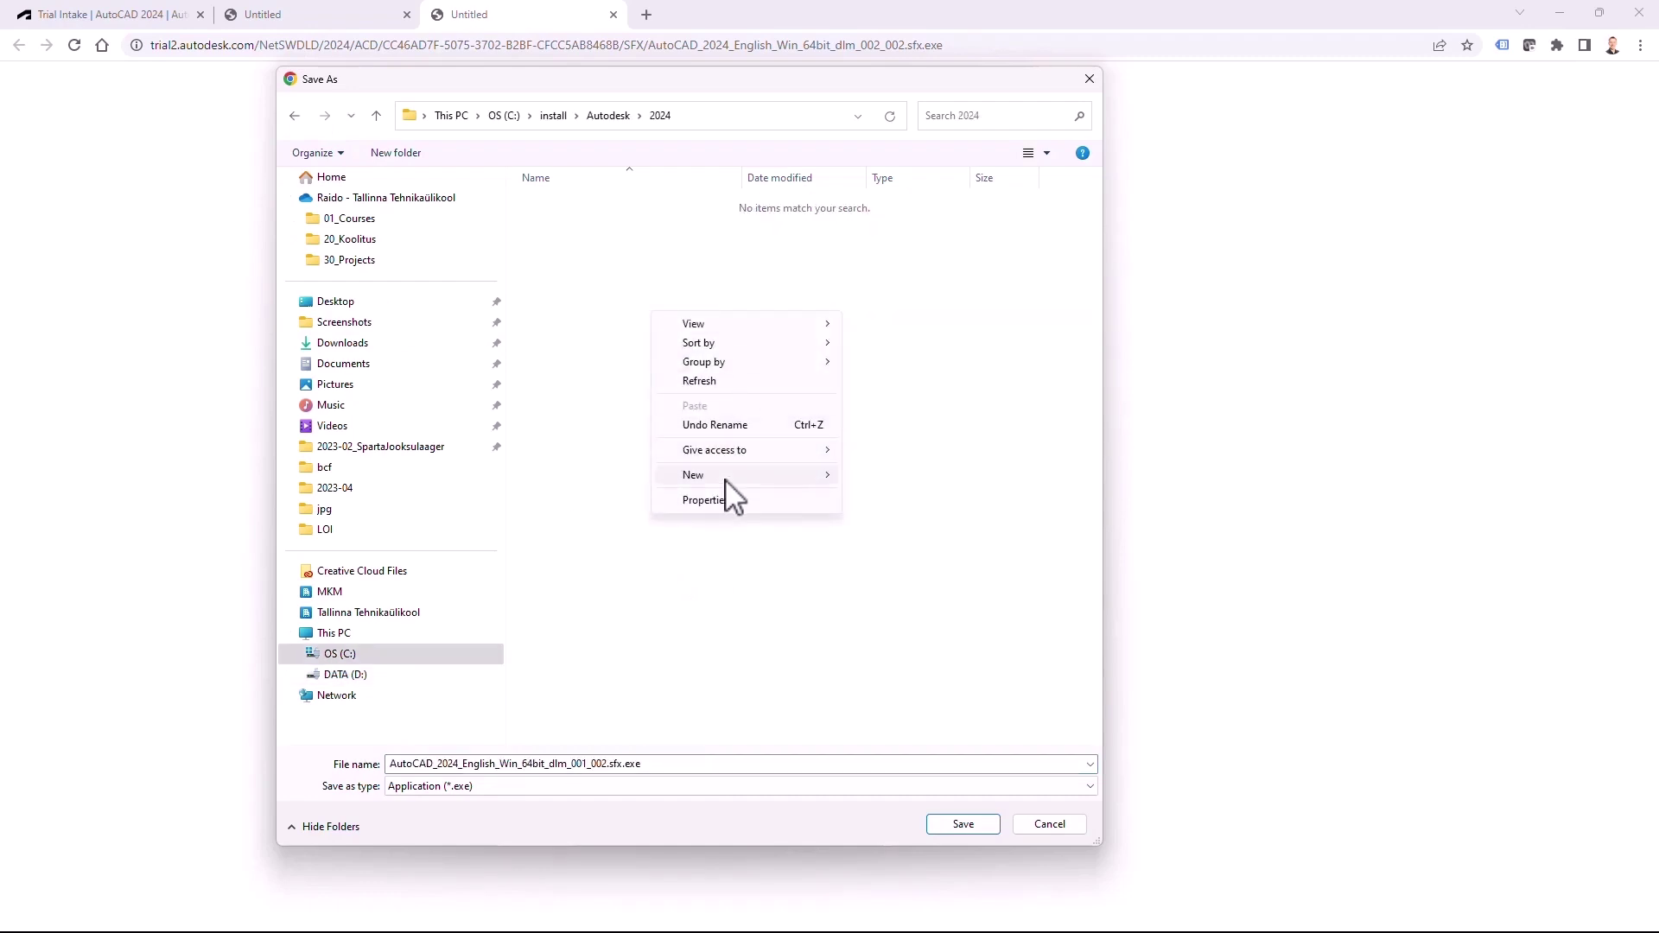
mouse_move(726, 475)
left_click(864, 478)
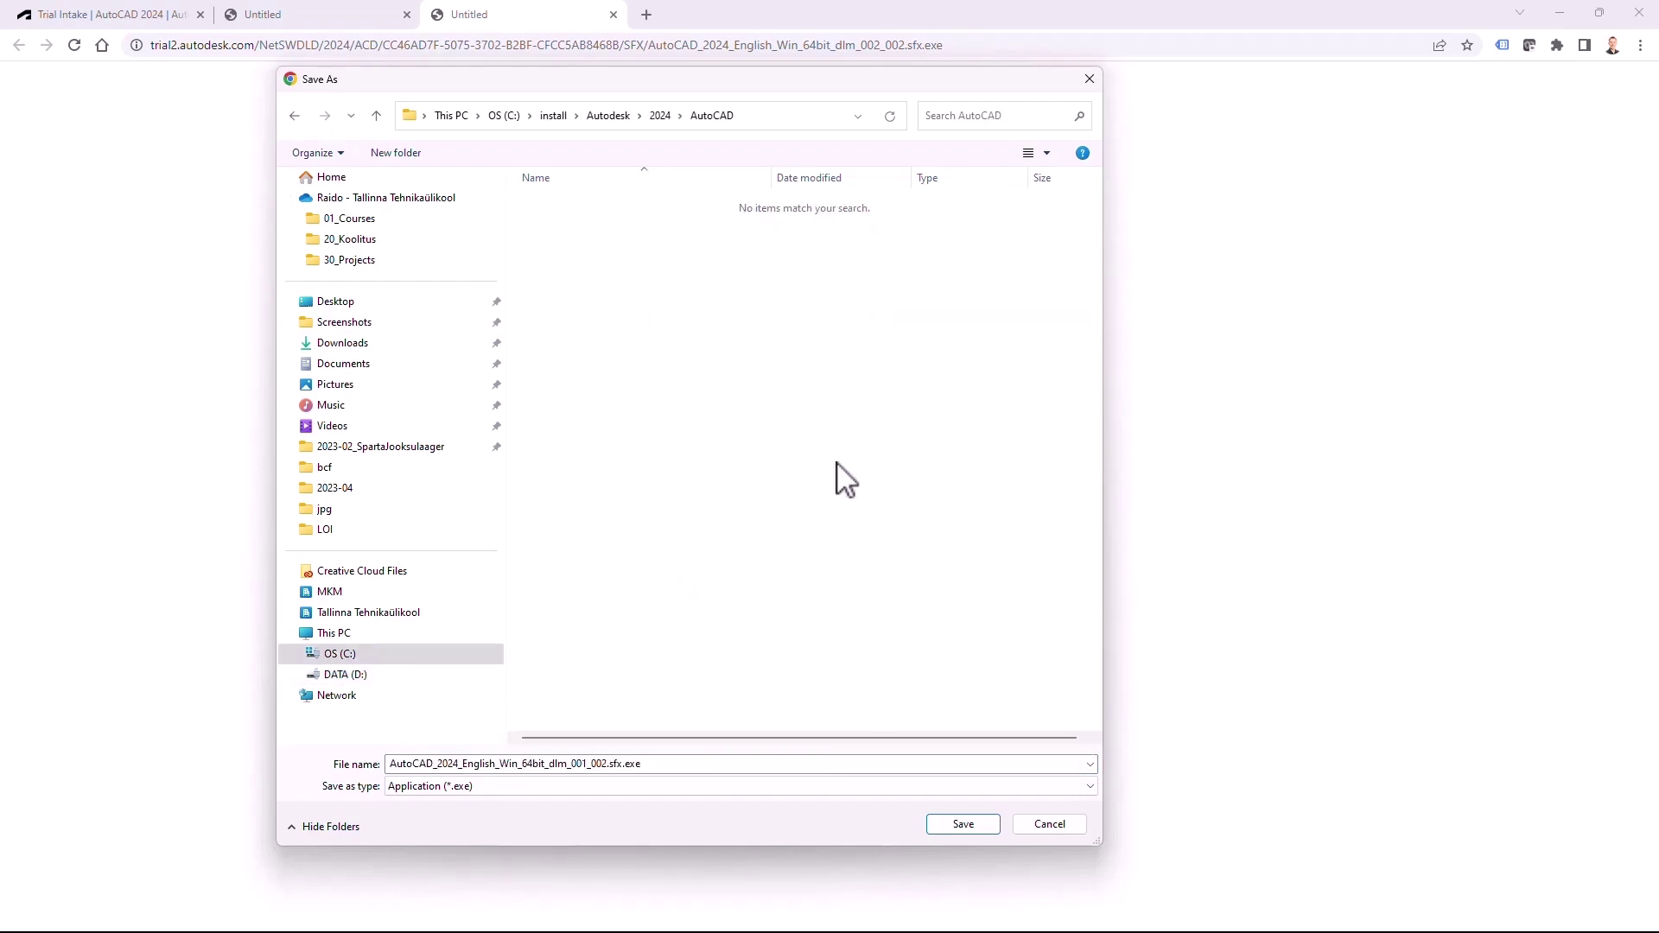
Save both installer parts into the AutoCAD folder, correcting the file name's part number to 1
left_click(582, 764)
key("BackSpace")
type("1")
left_click(931, 820)
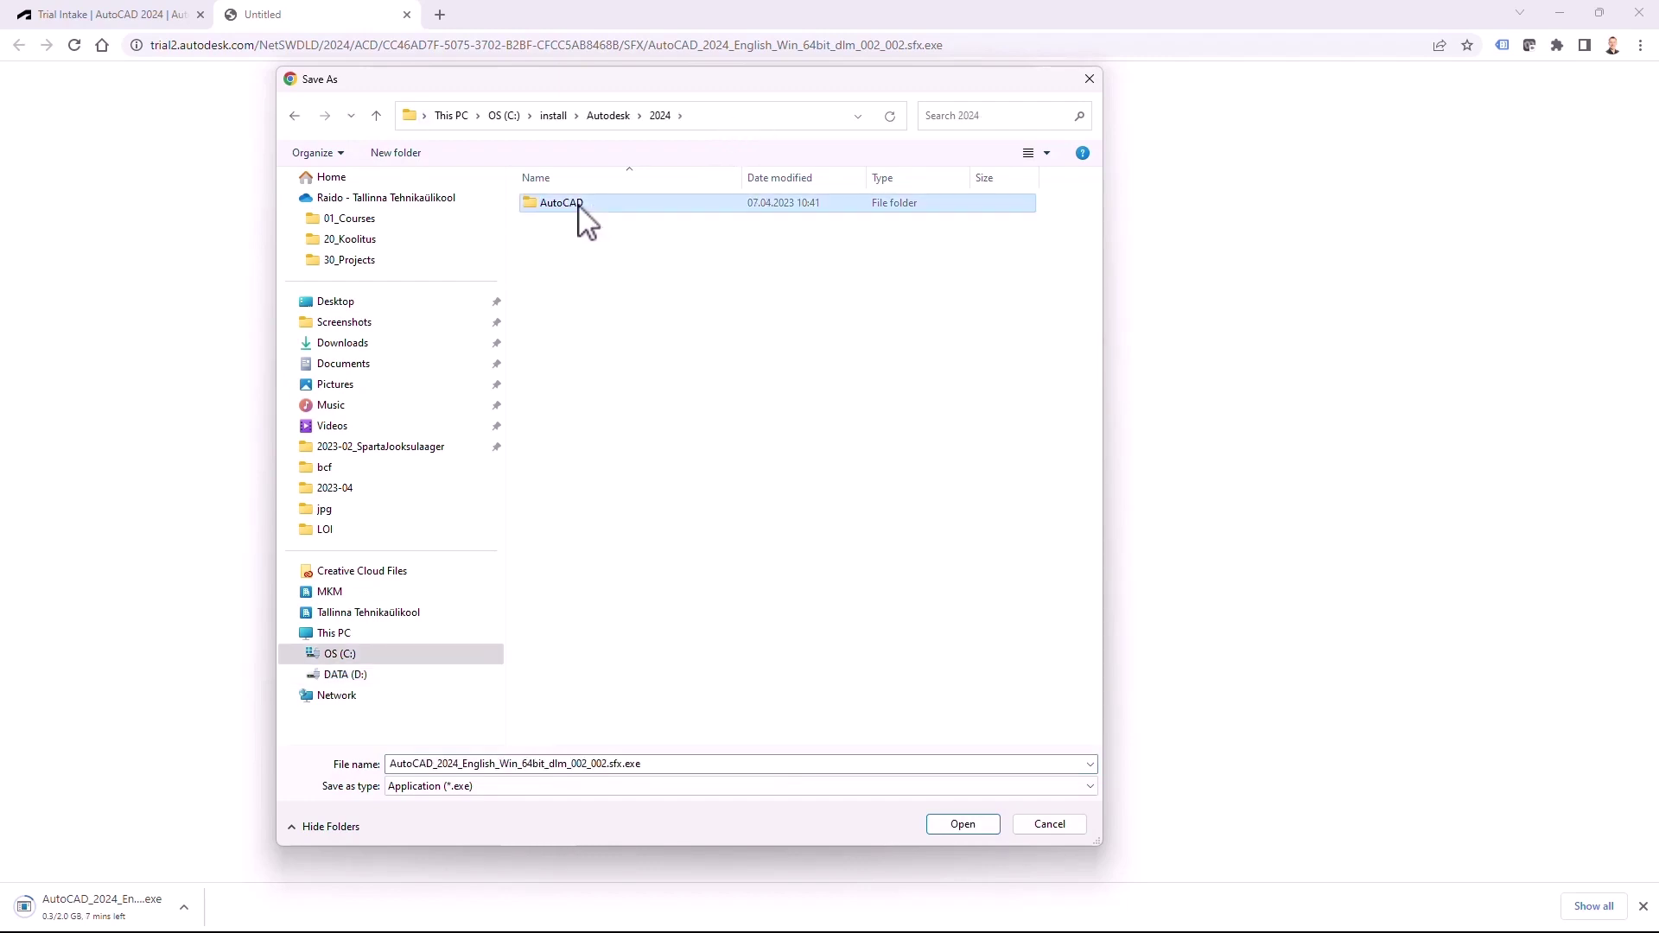
double_click(575, 208)
left_click(579, 763)
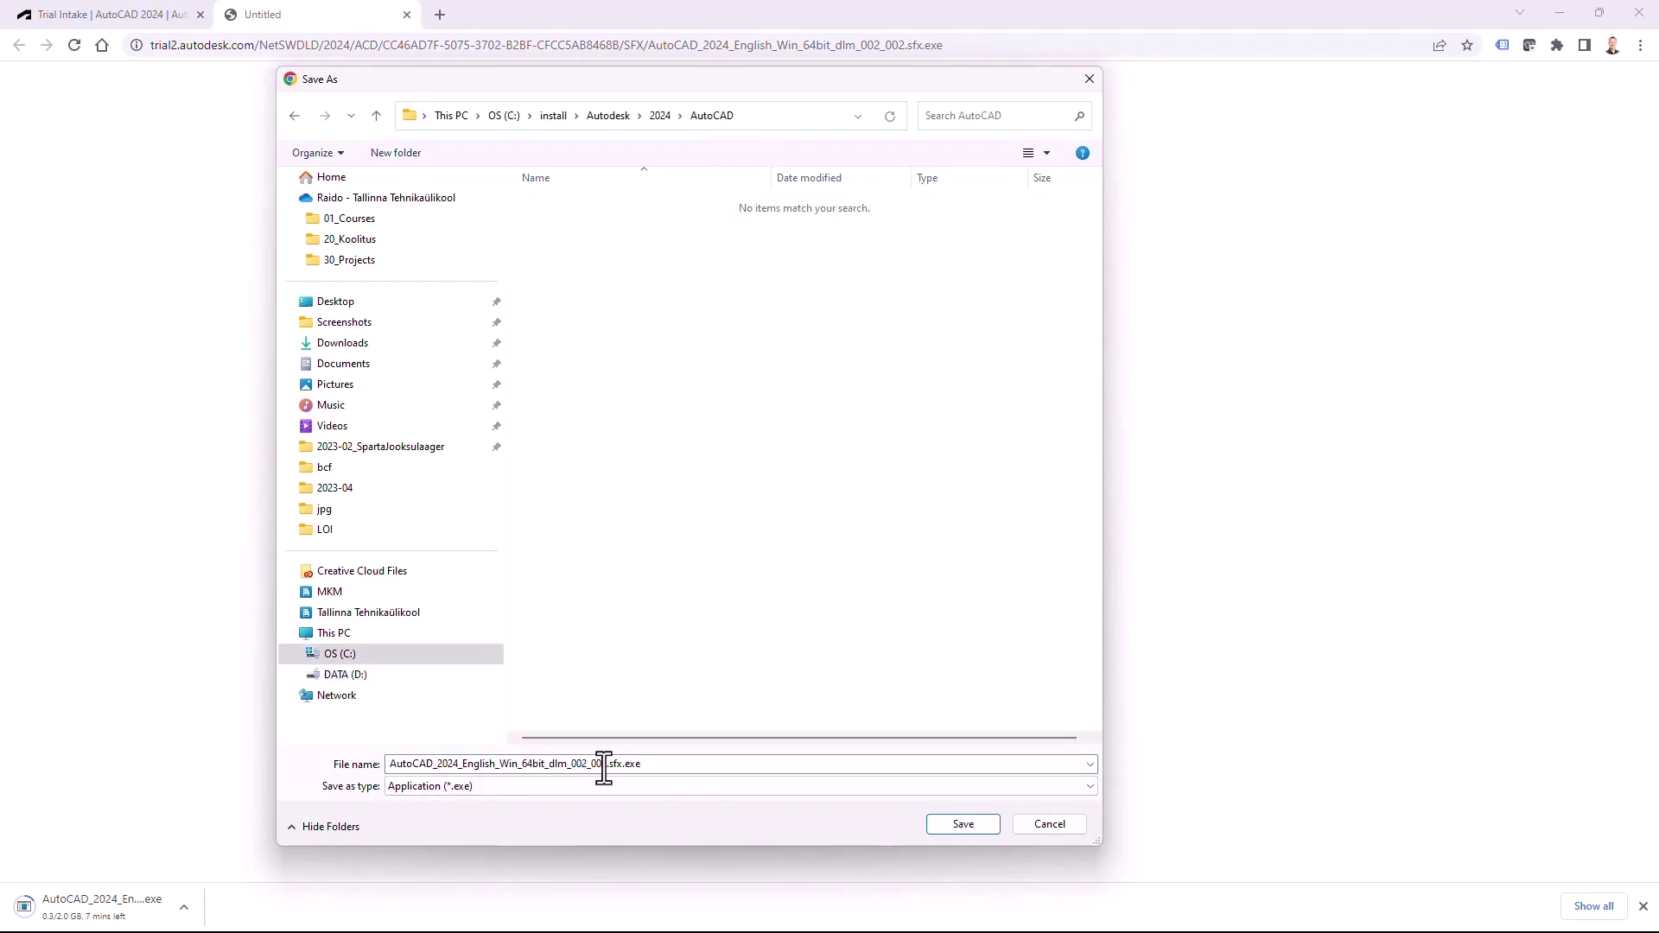
left_click(962, 823)
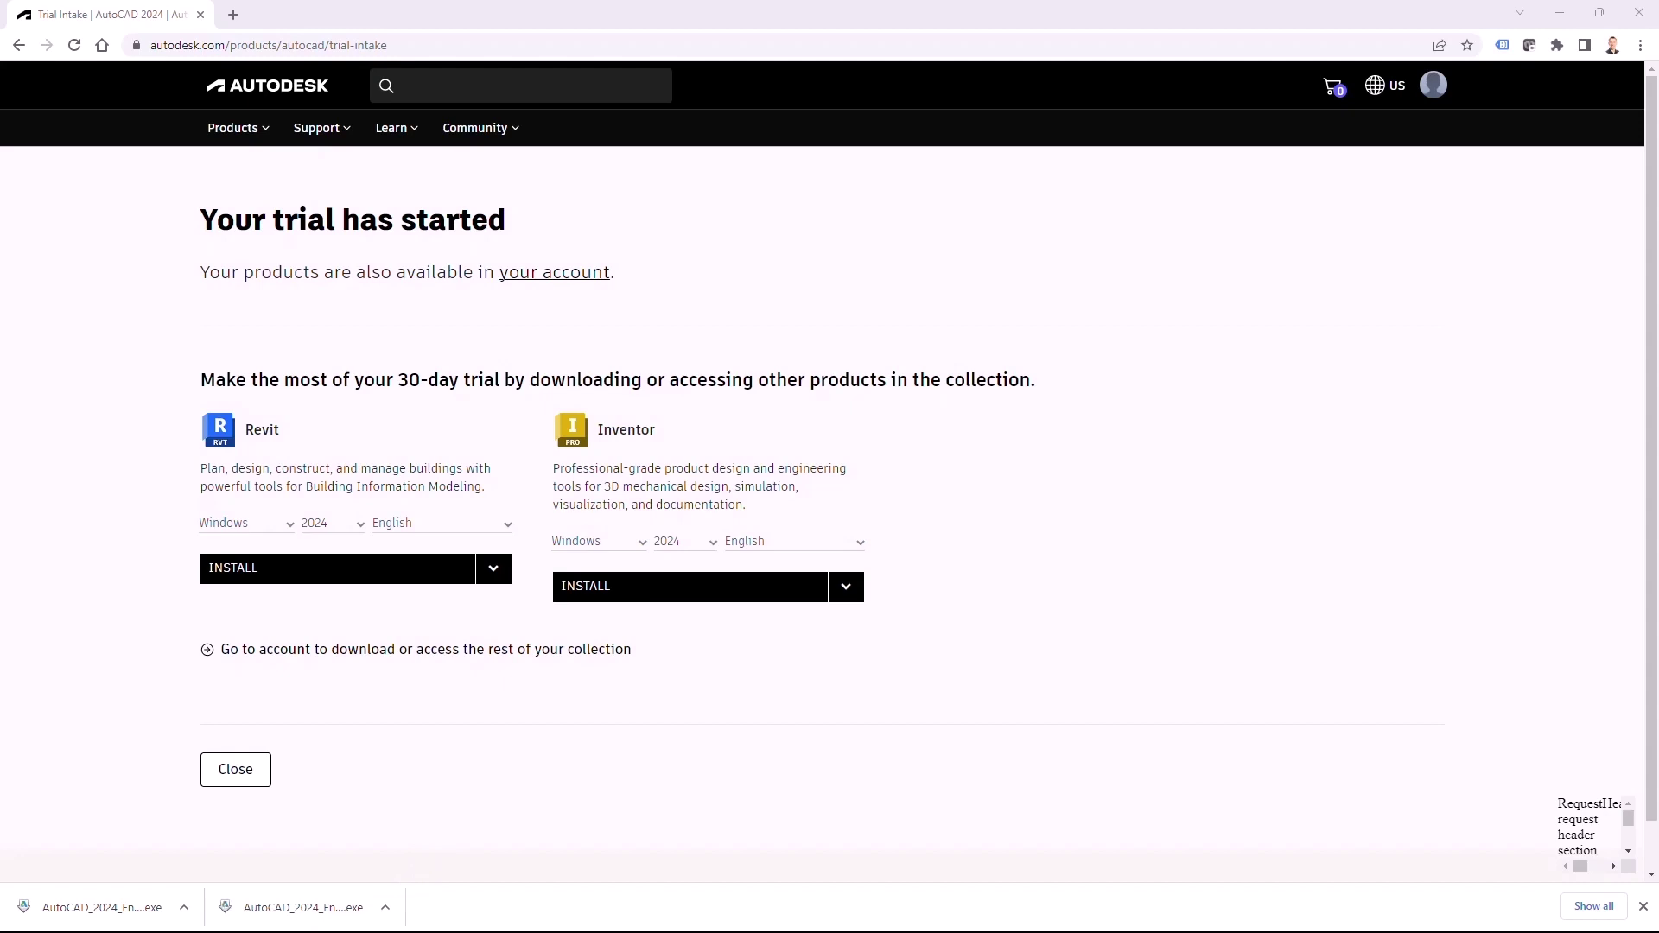
Centre the AutoCAD folder window and launch AutoCAD_2024_English_Win_64bit_dlm_001_002.sfx.exe
left_click_drag(1303, 459, 767, 251)
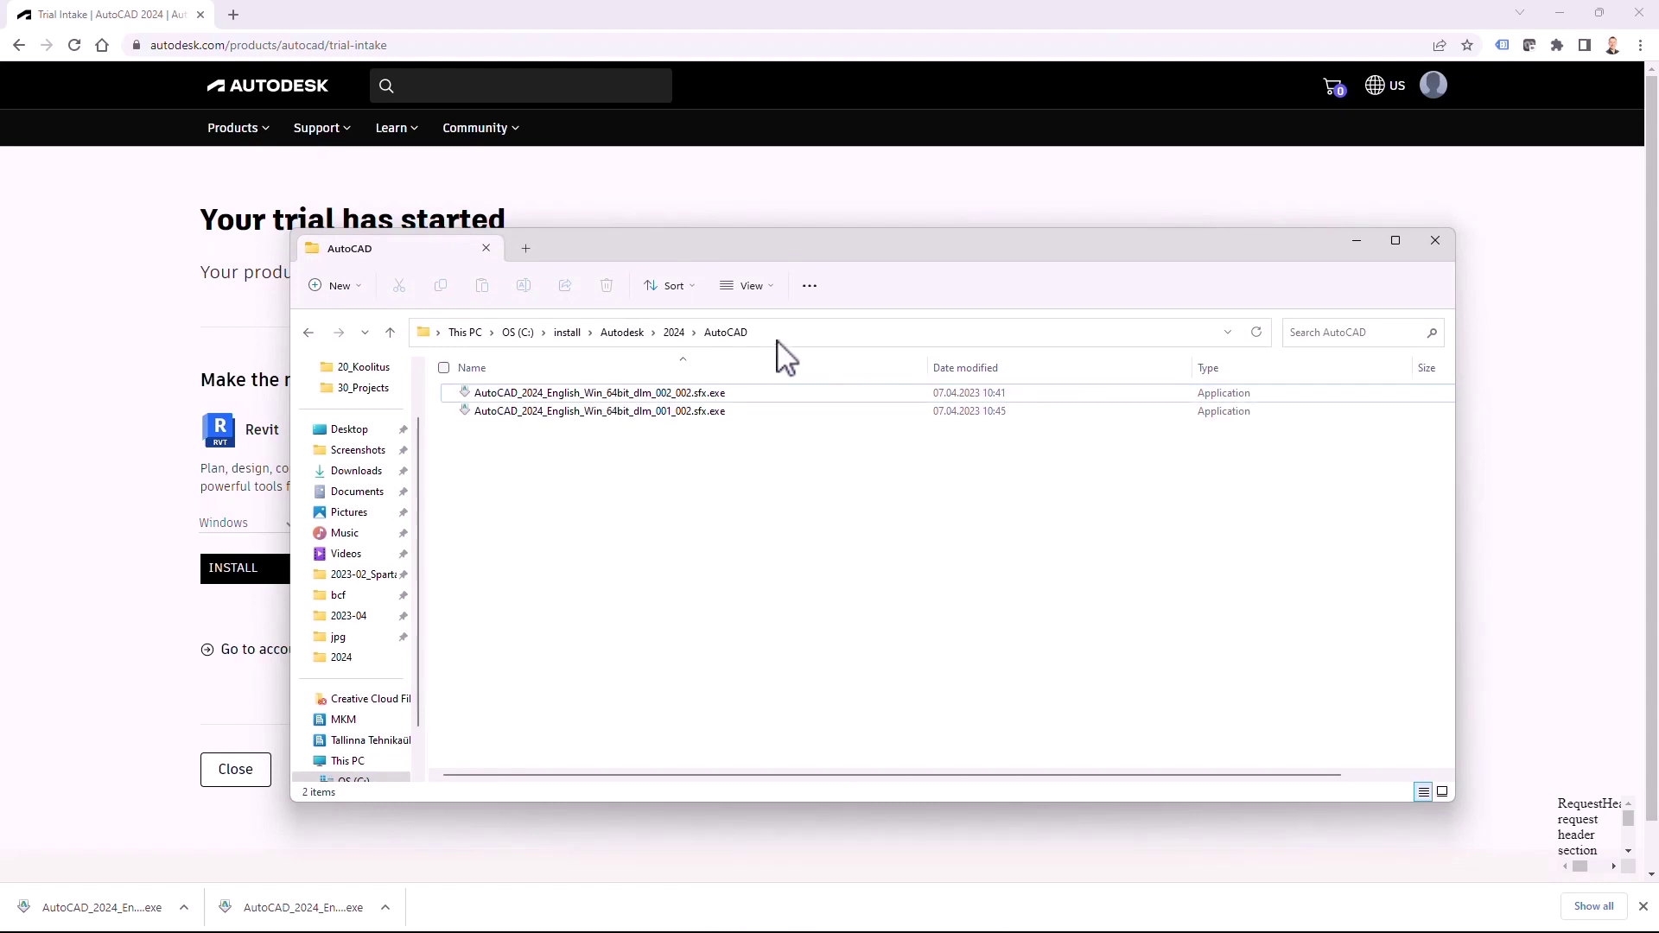
double_click(666, 413)
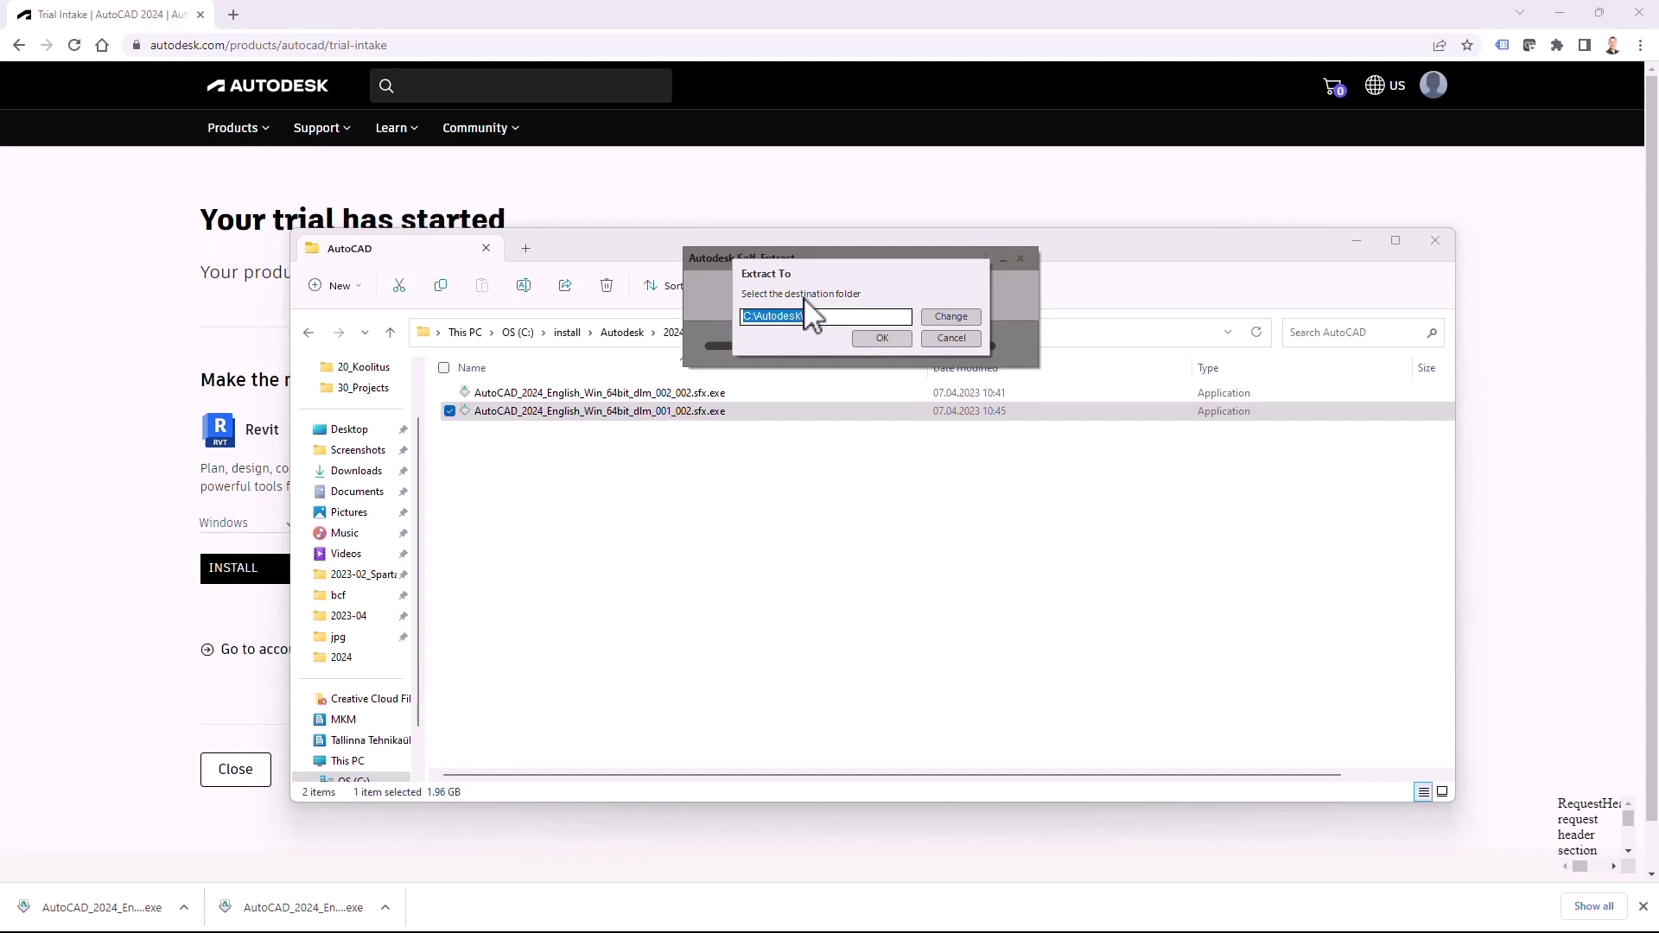
Extract the installer into C:\install\Autodesk\2024\AutoCAD using the copied folder path as destination
left_click(1148, 259)
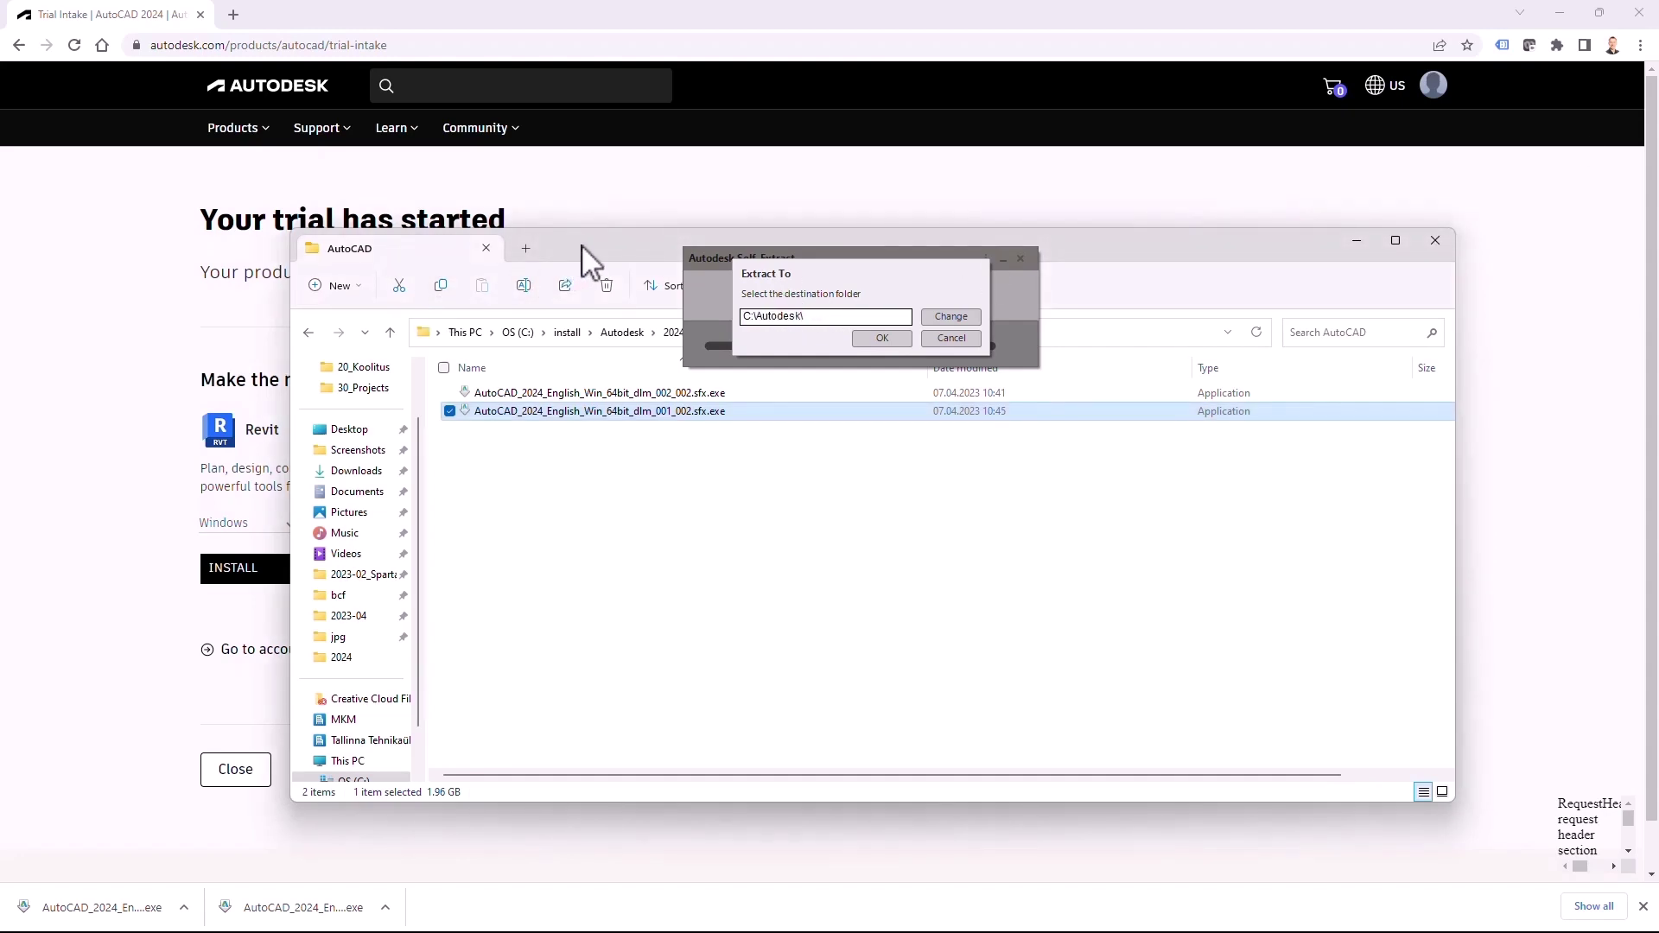
left_click_drag(584, 258, 431, 265)
left_click(609, 344)
key("ctrl+c")
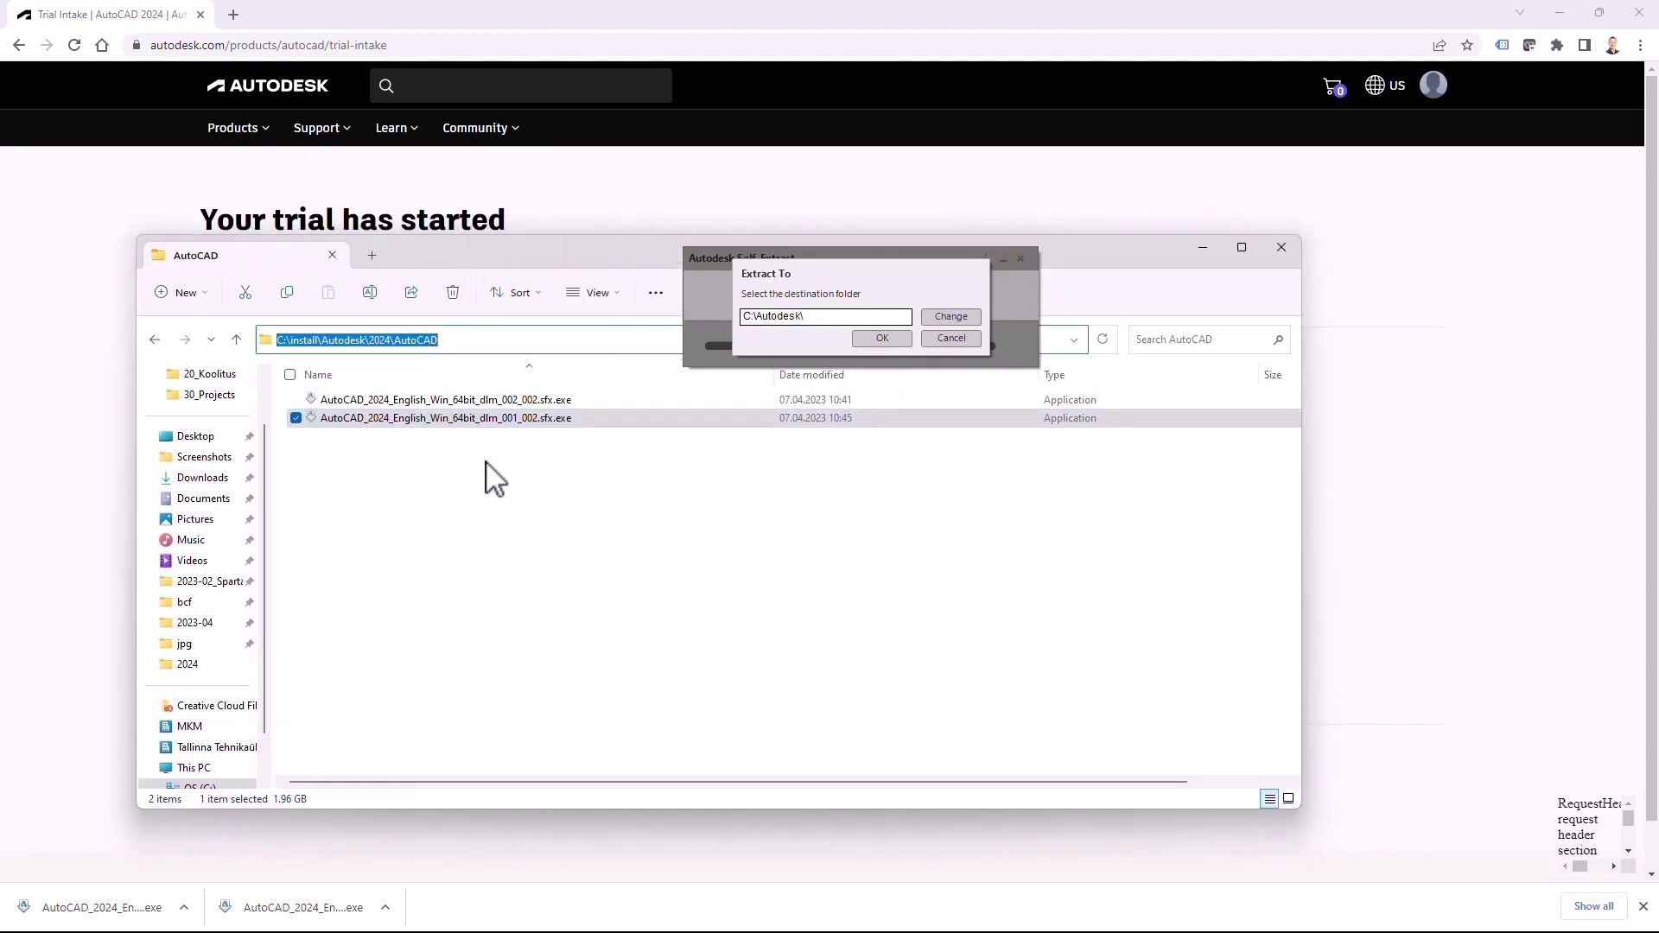
left_click(796, 359)
key("ctrl+v")
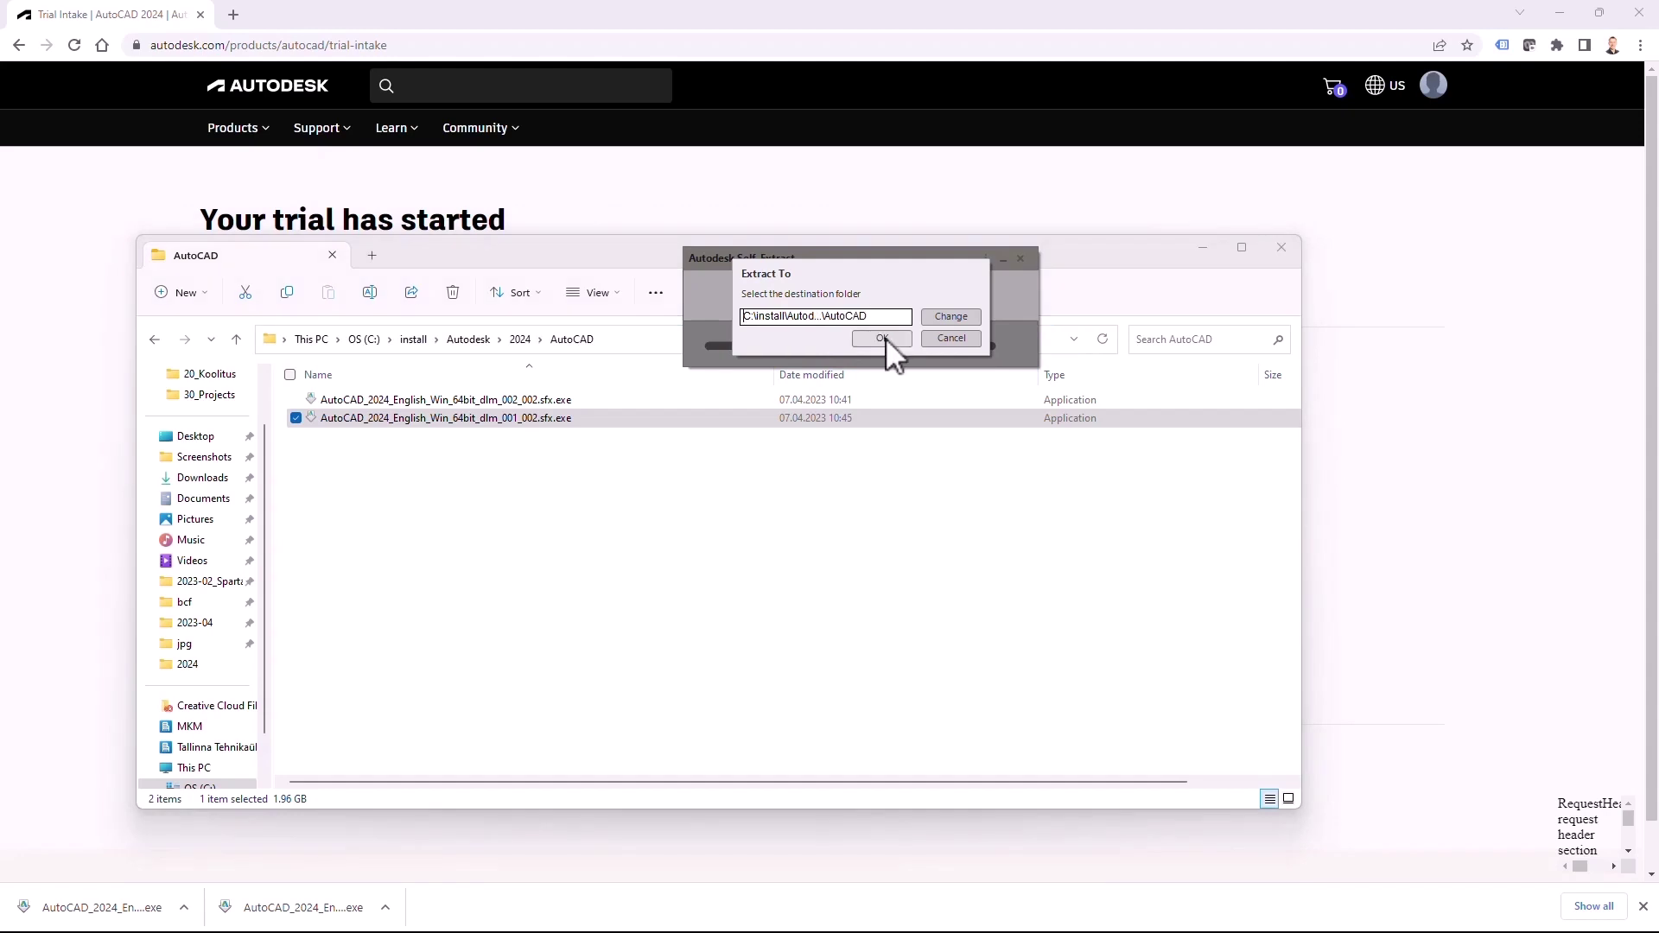
left_click(881, 338)
left_click(584, 419)
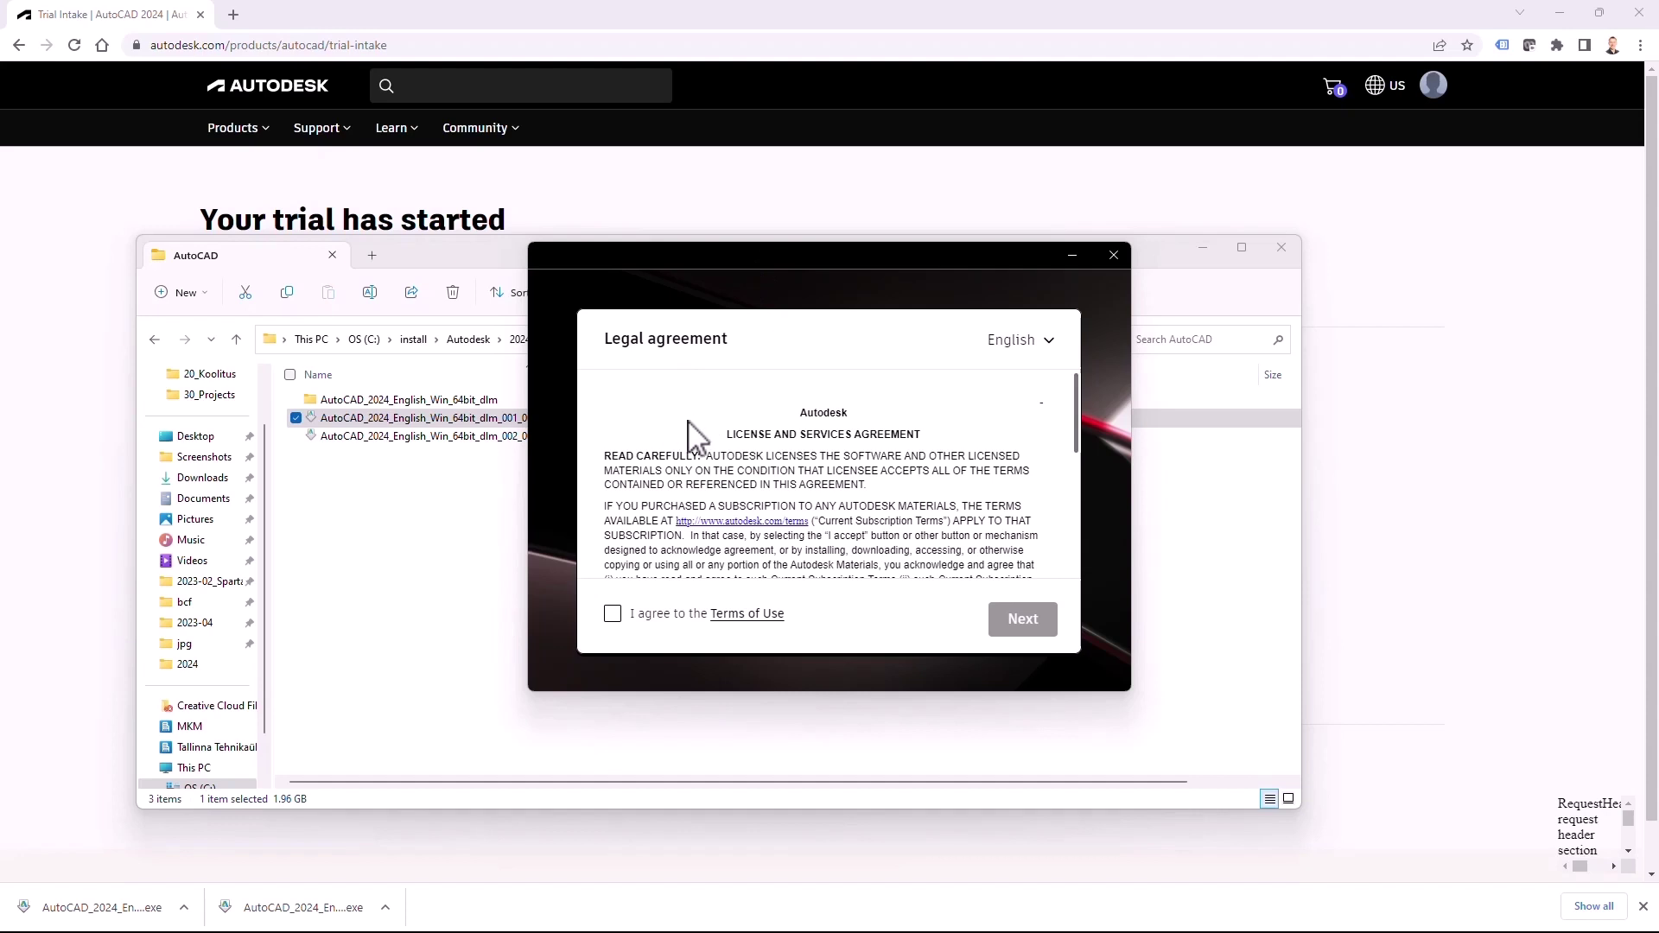
Accept the Terms of Use and check the C:\Program Files\Autodesk install path
left_click(612, 615)
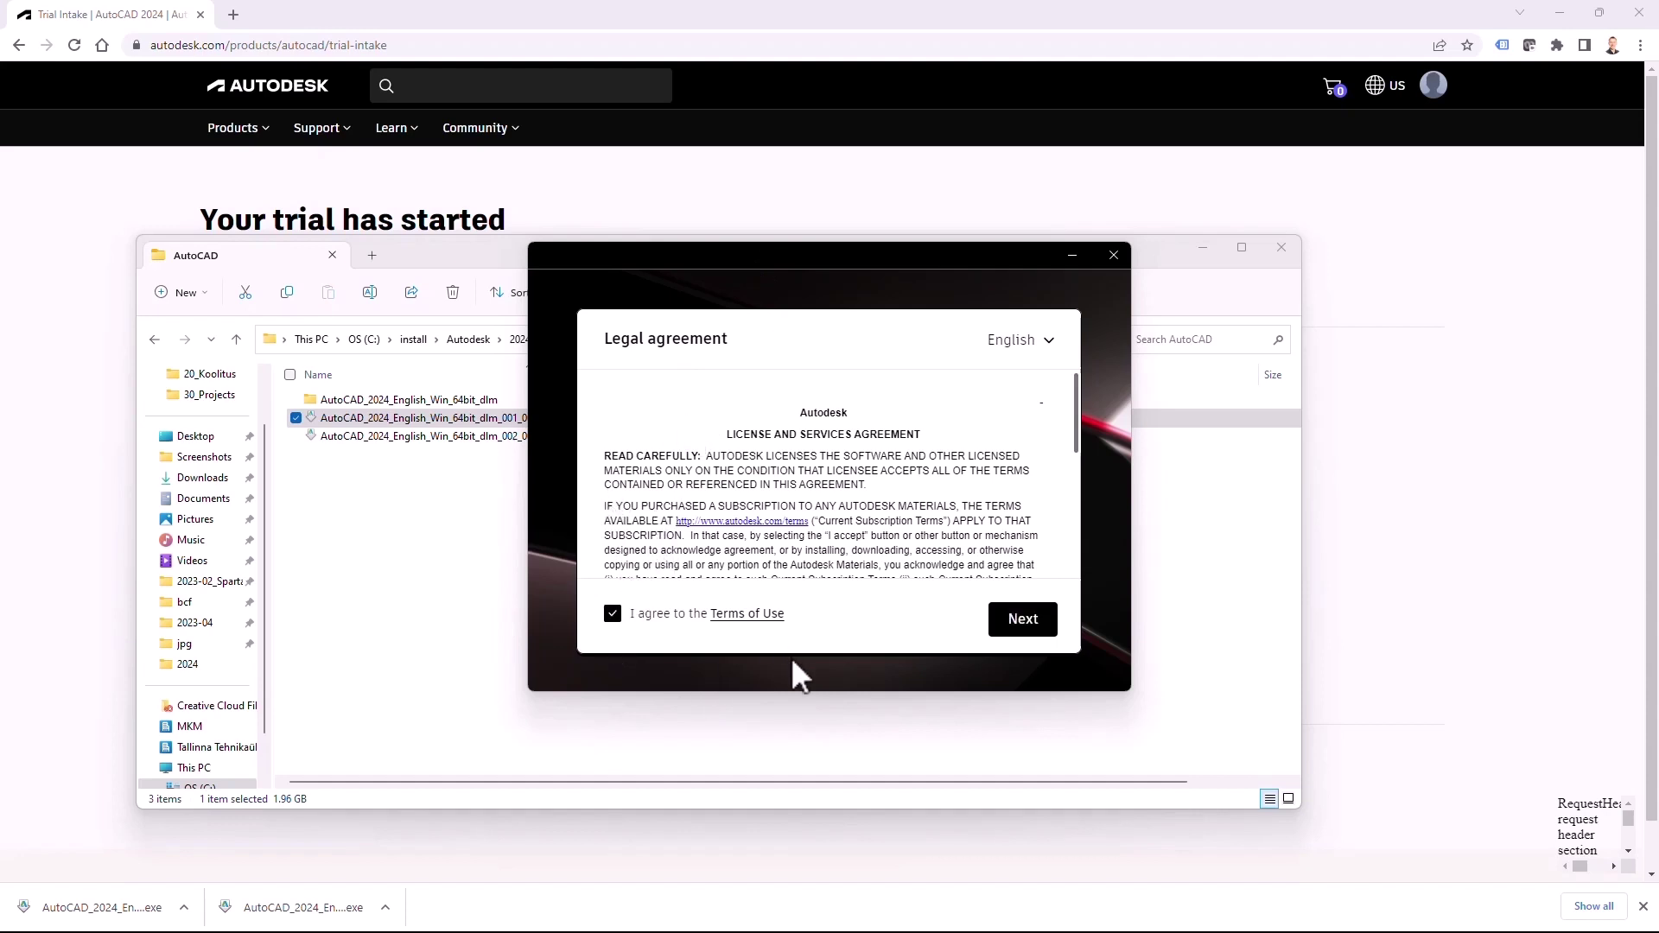
left_click(1024, 621)
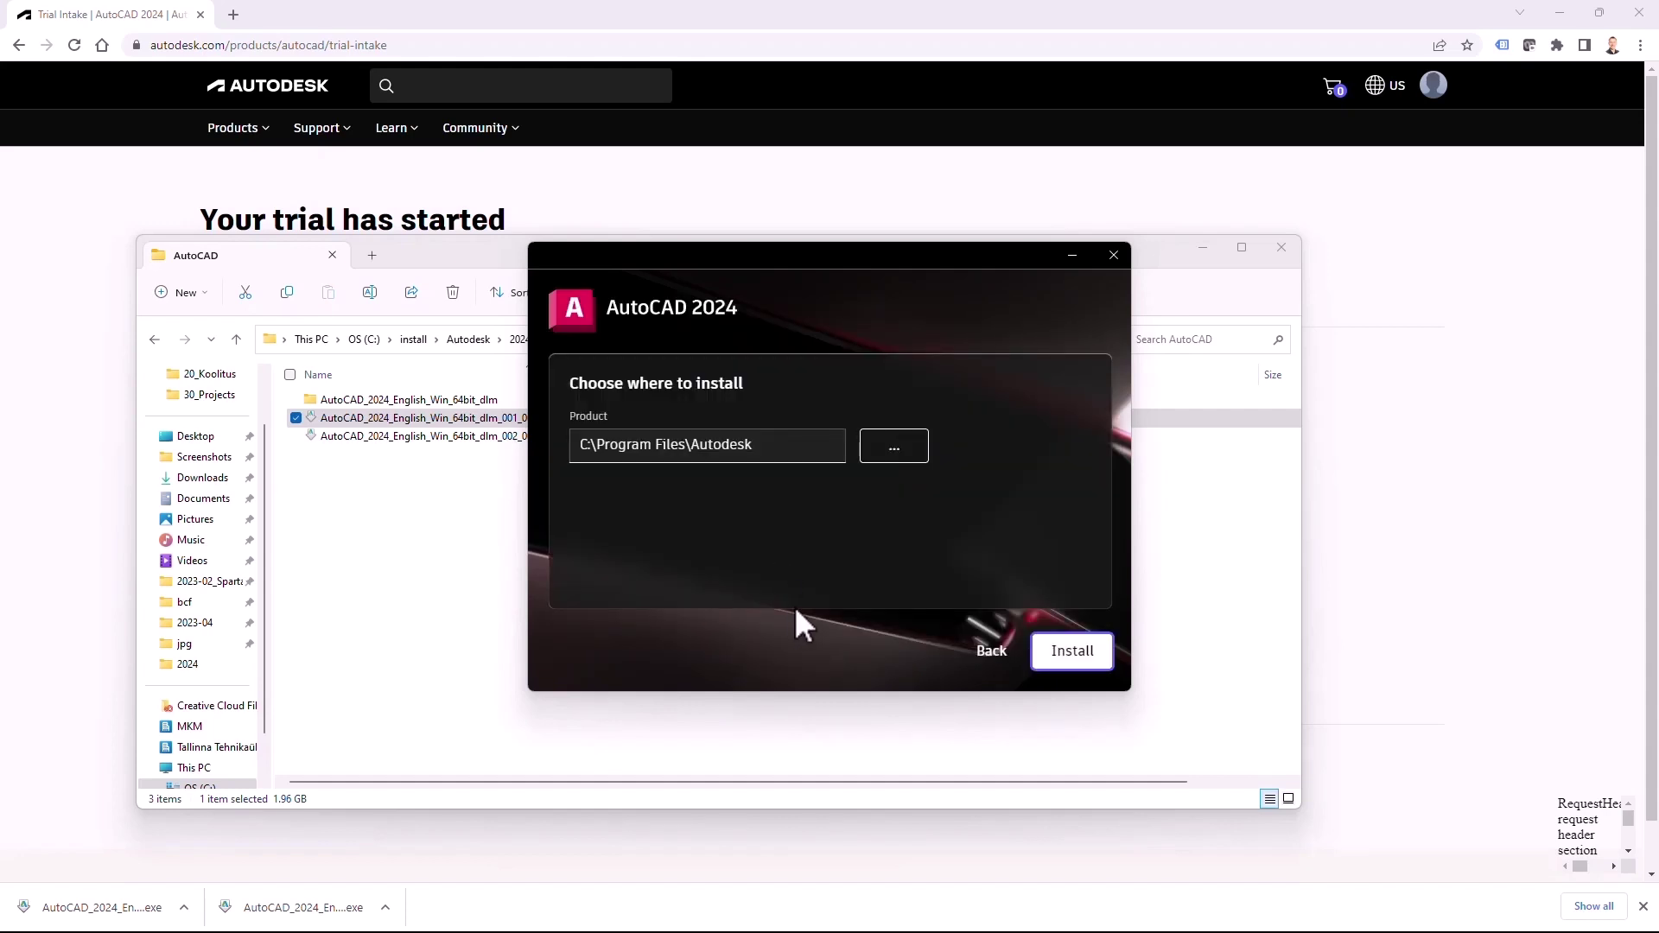
left_click(714, 442)
left_click(734, 451)
Inspect the extracted AutoCAD_2024_English_Win_64bit_dlm folder and both .sfx.exe files, then return to the installer
double_click(343, 403)
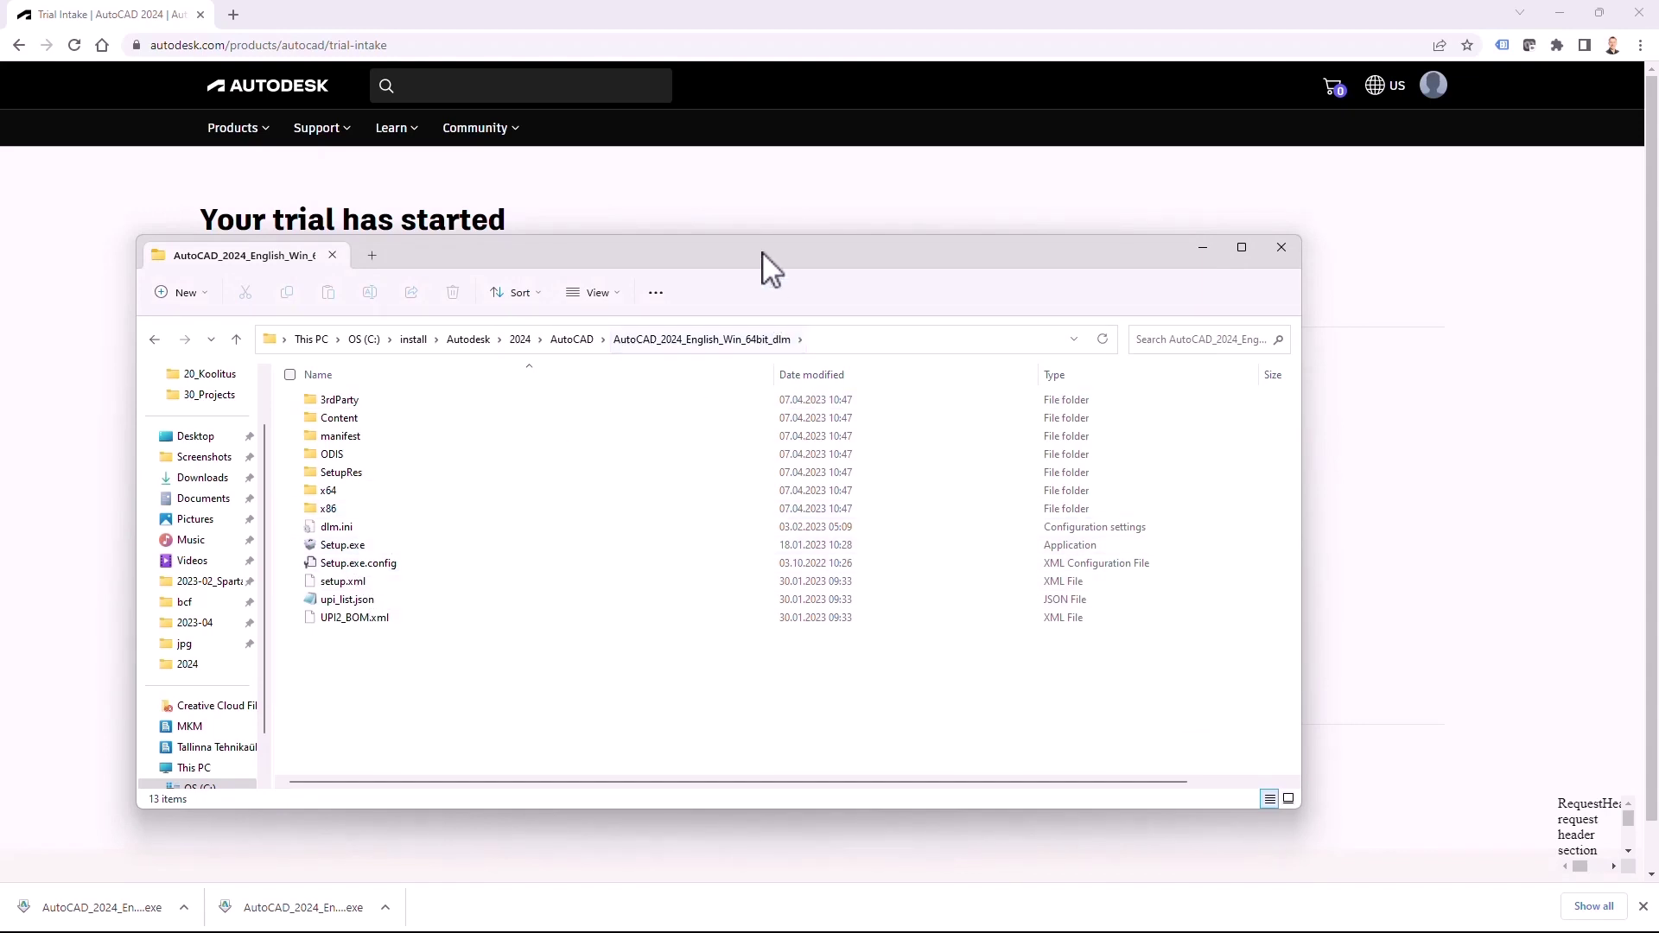
left_click_drag(764, 252, 756, 320)
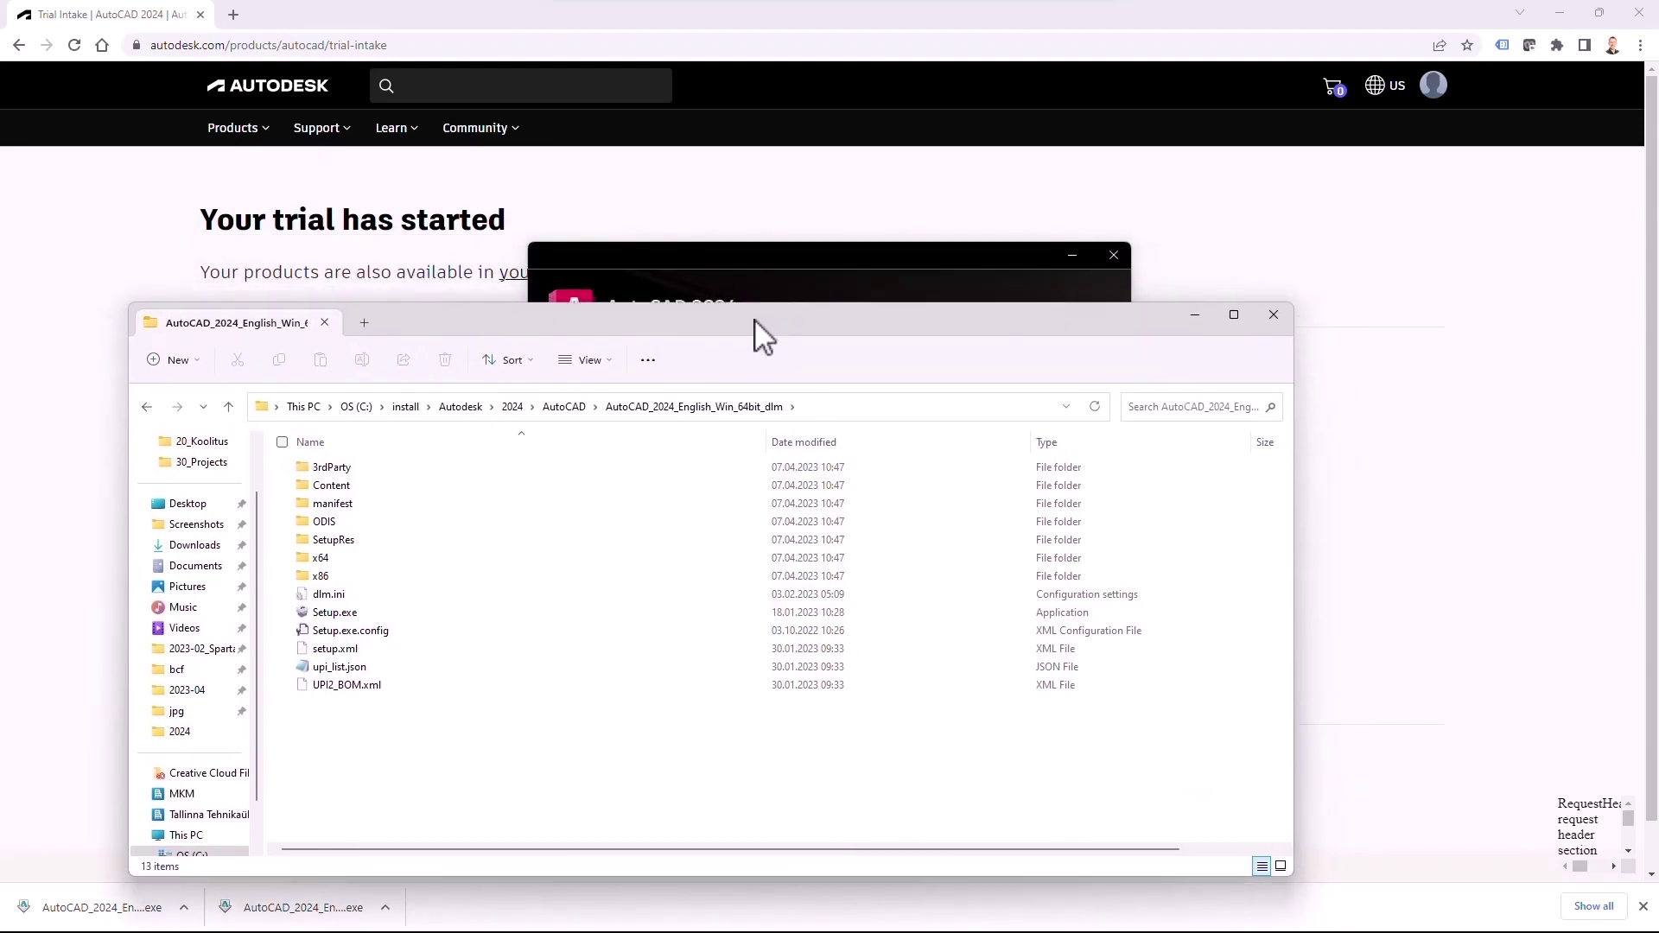
left_click(566, 407)
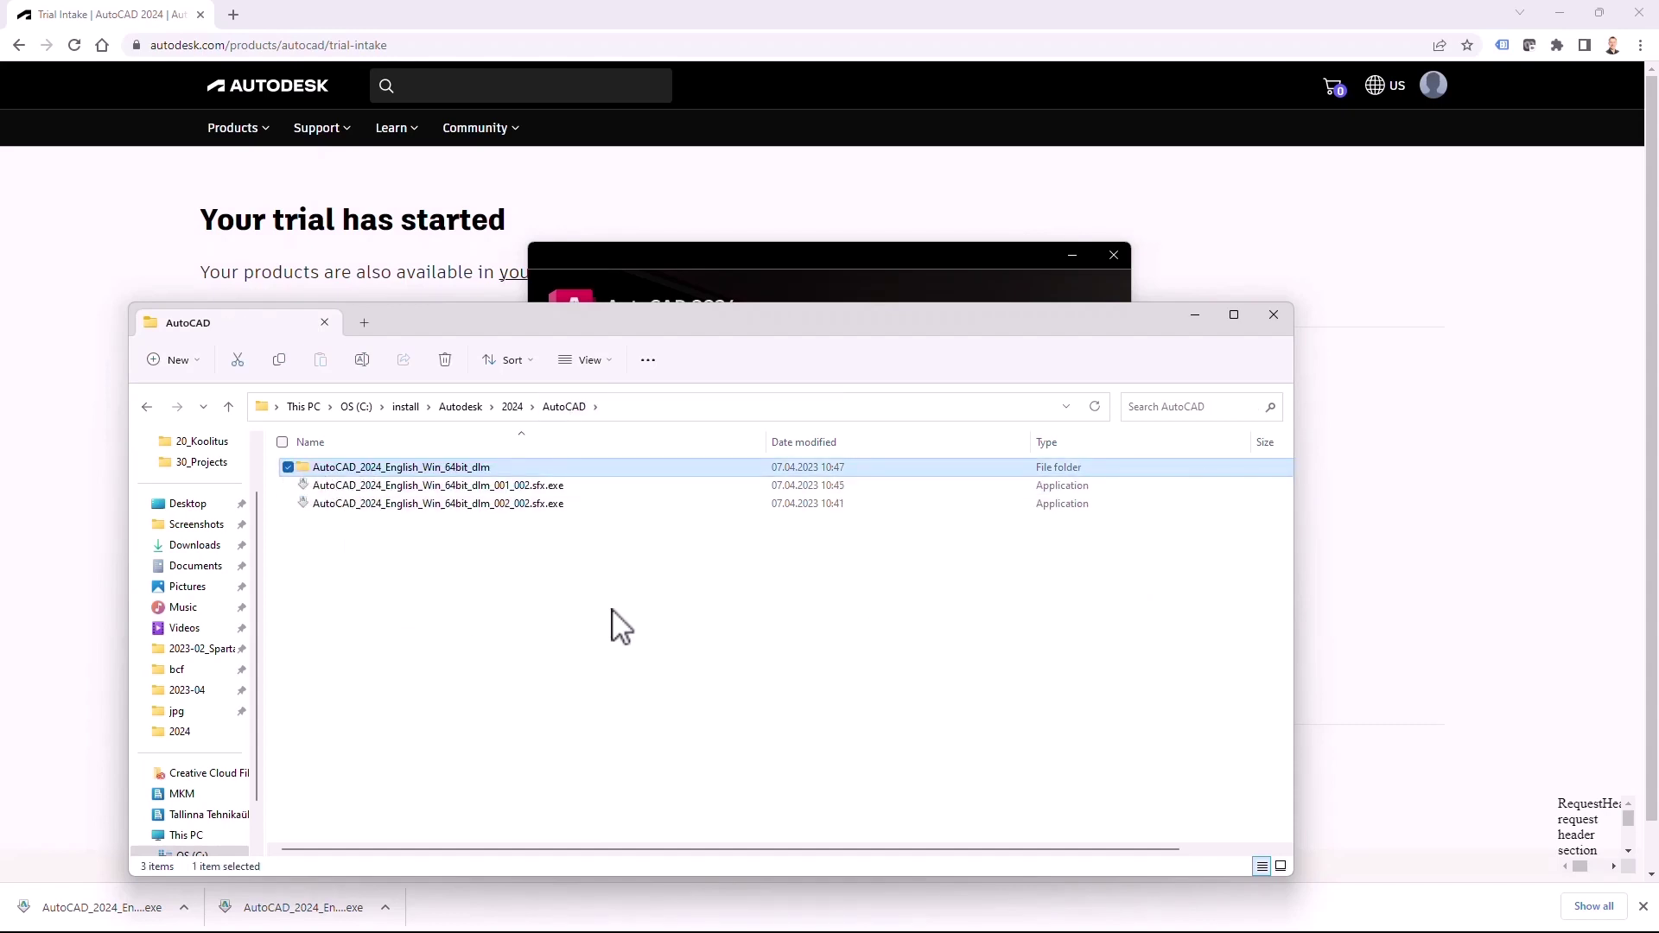
left_click(549, 486)
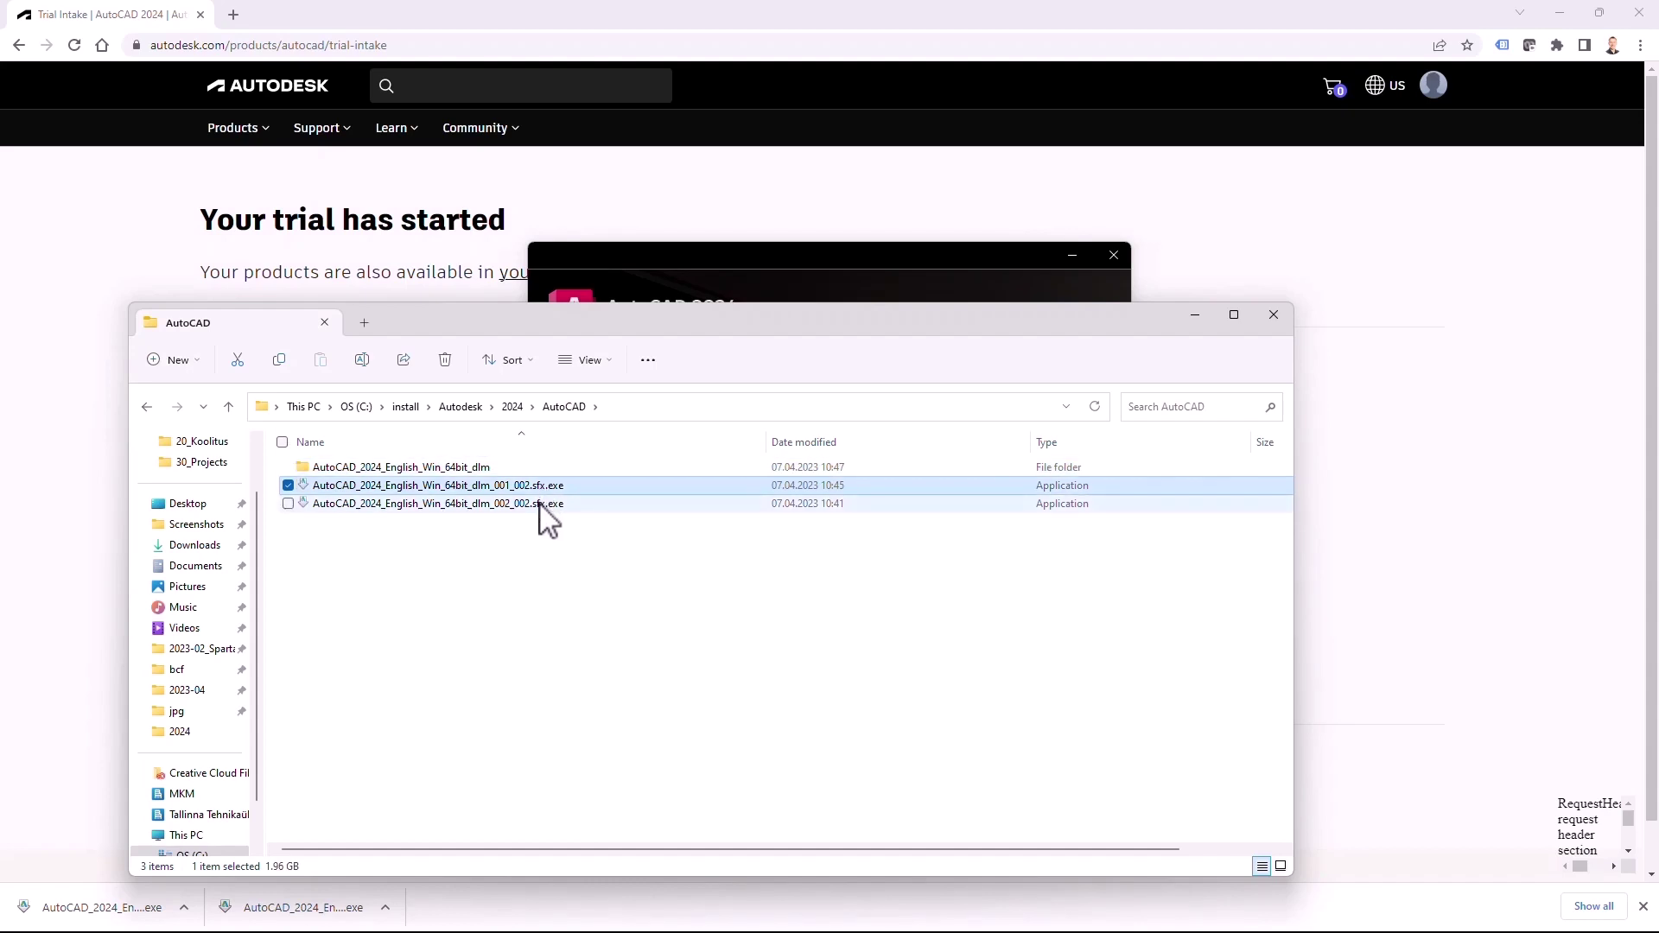
left_click(539, 505, "shift")
left_click(548, 622)
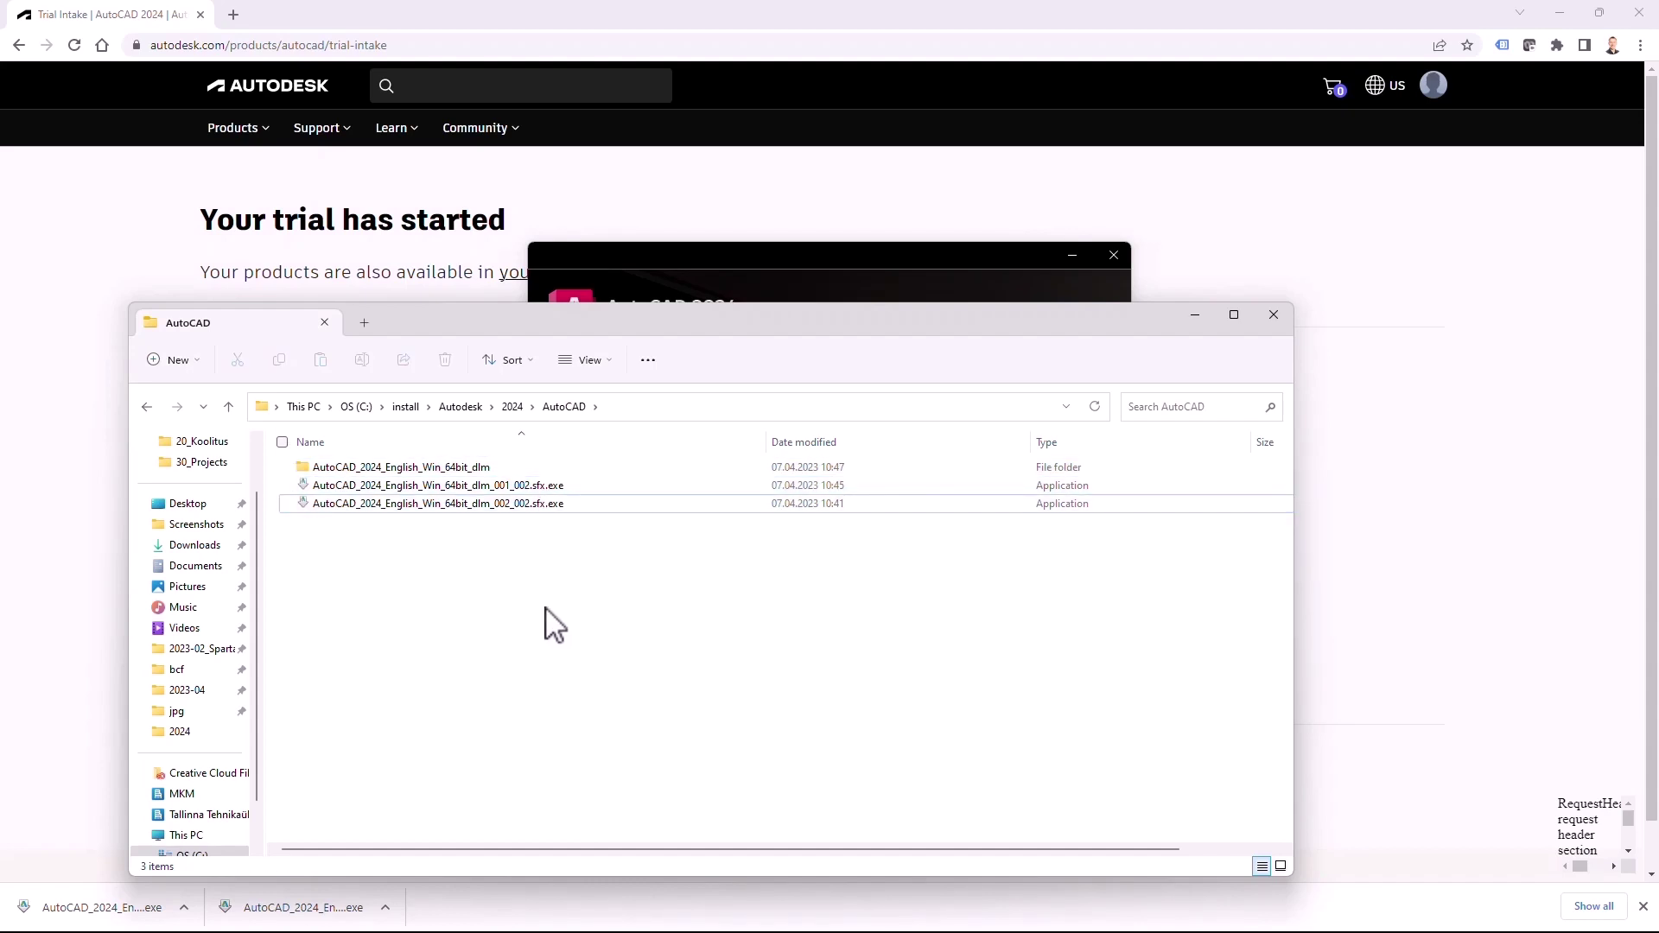
left_click(465, 468)
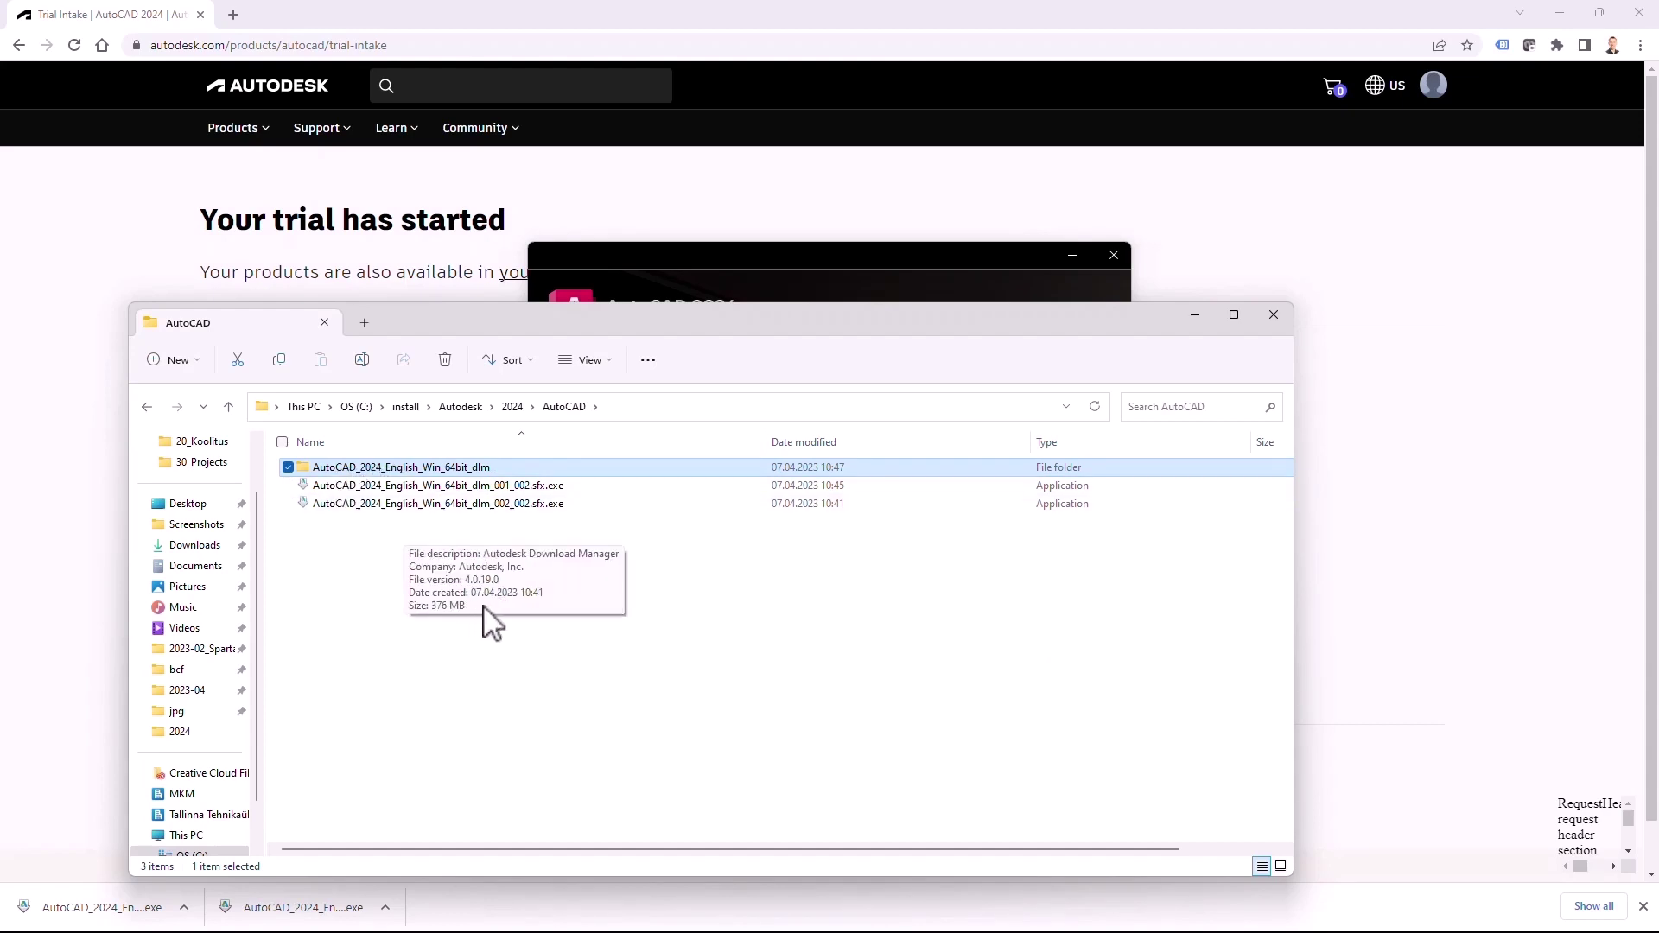
left_click(780, 580)
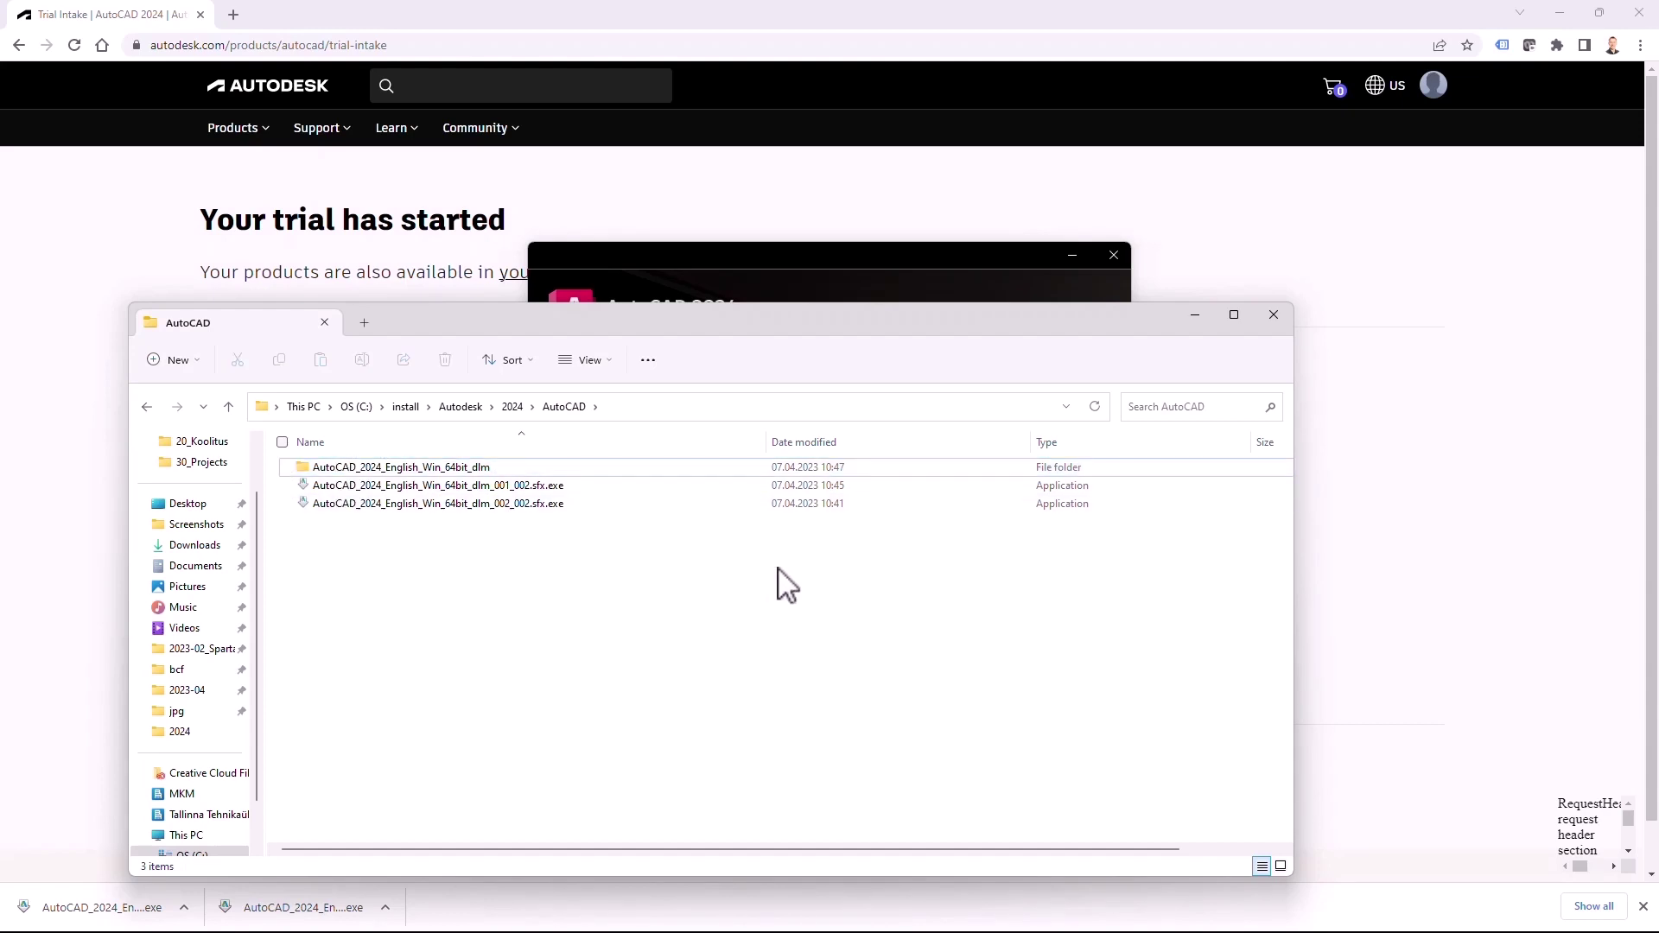
left_click(832, 250)
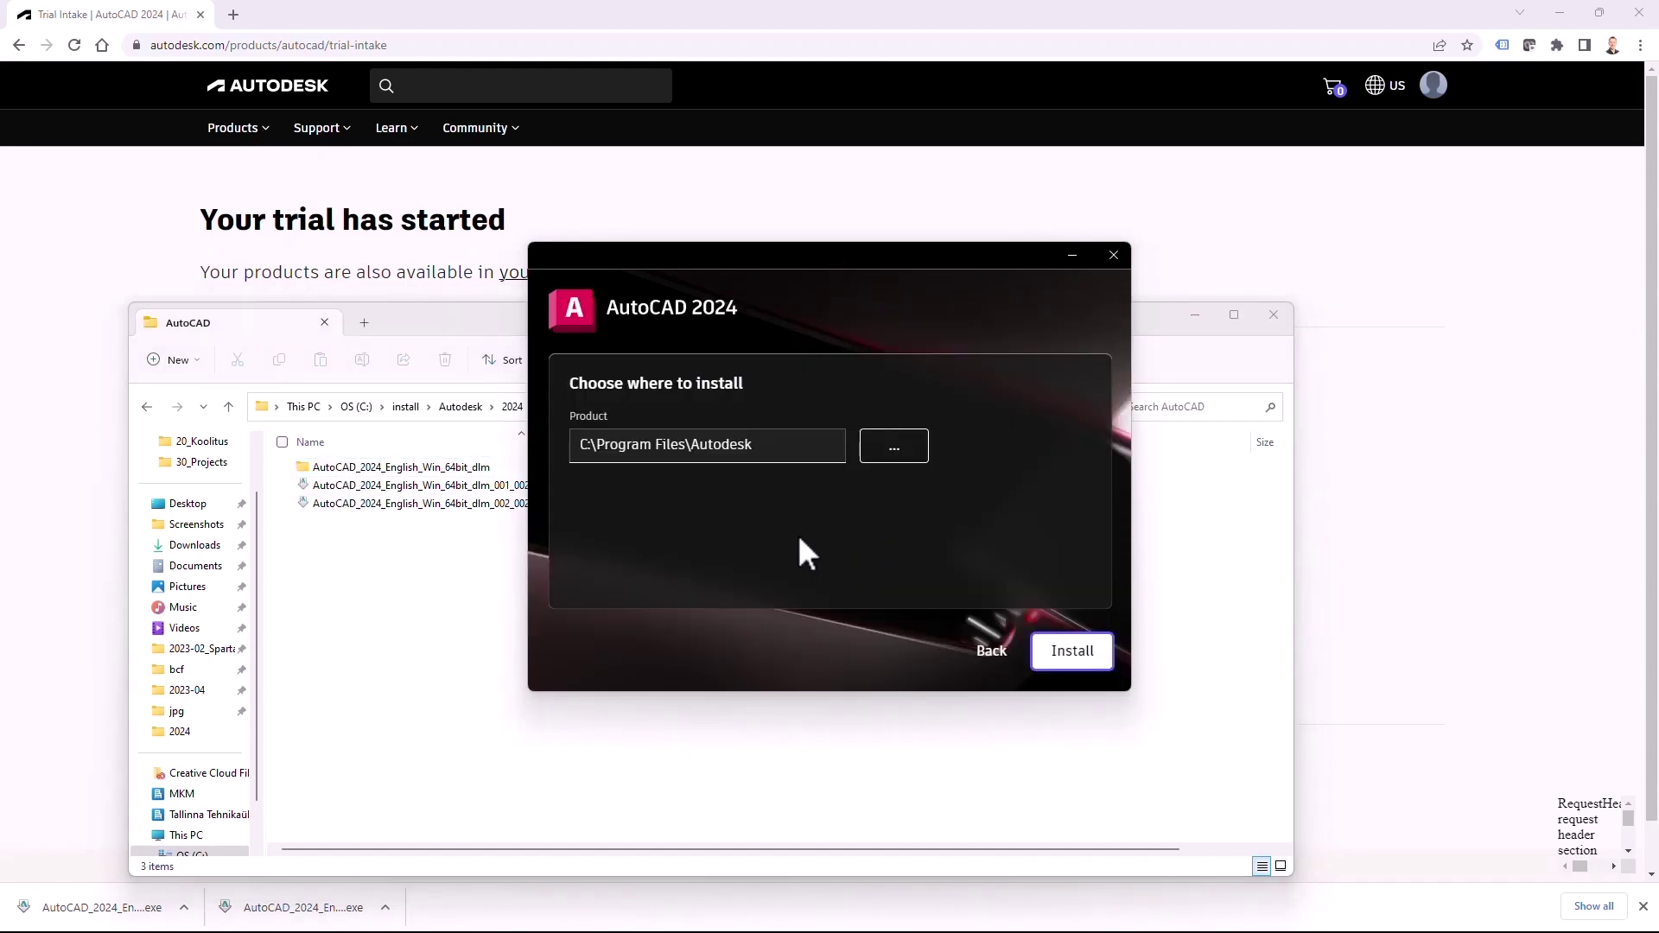
Install AutoCAD 2024 to C:\Program Files\Autodesk with Explorer and Chrome minimized
left_click(1072, 659)
left_click(1193, 316)
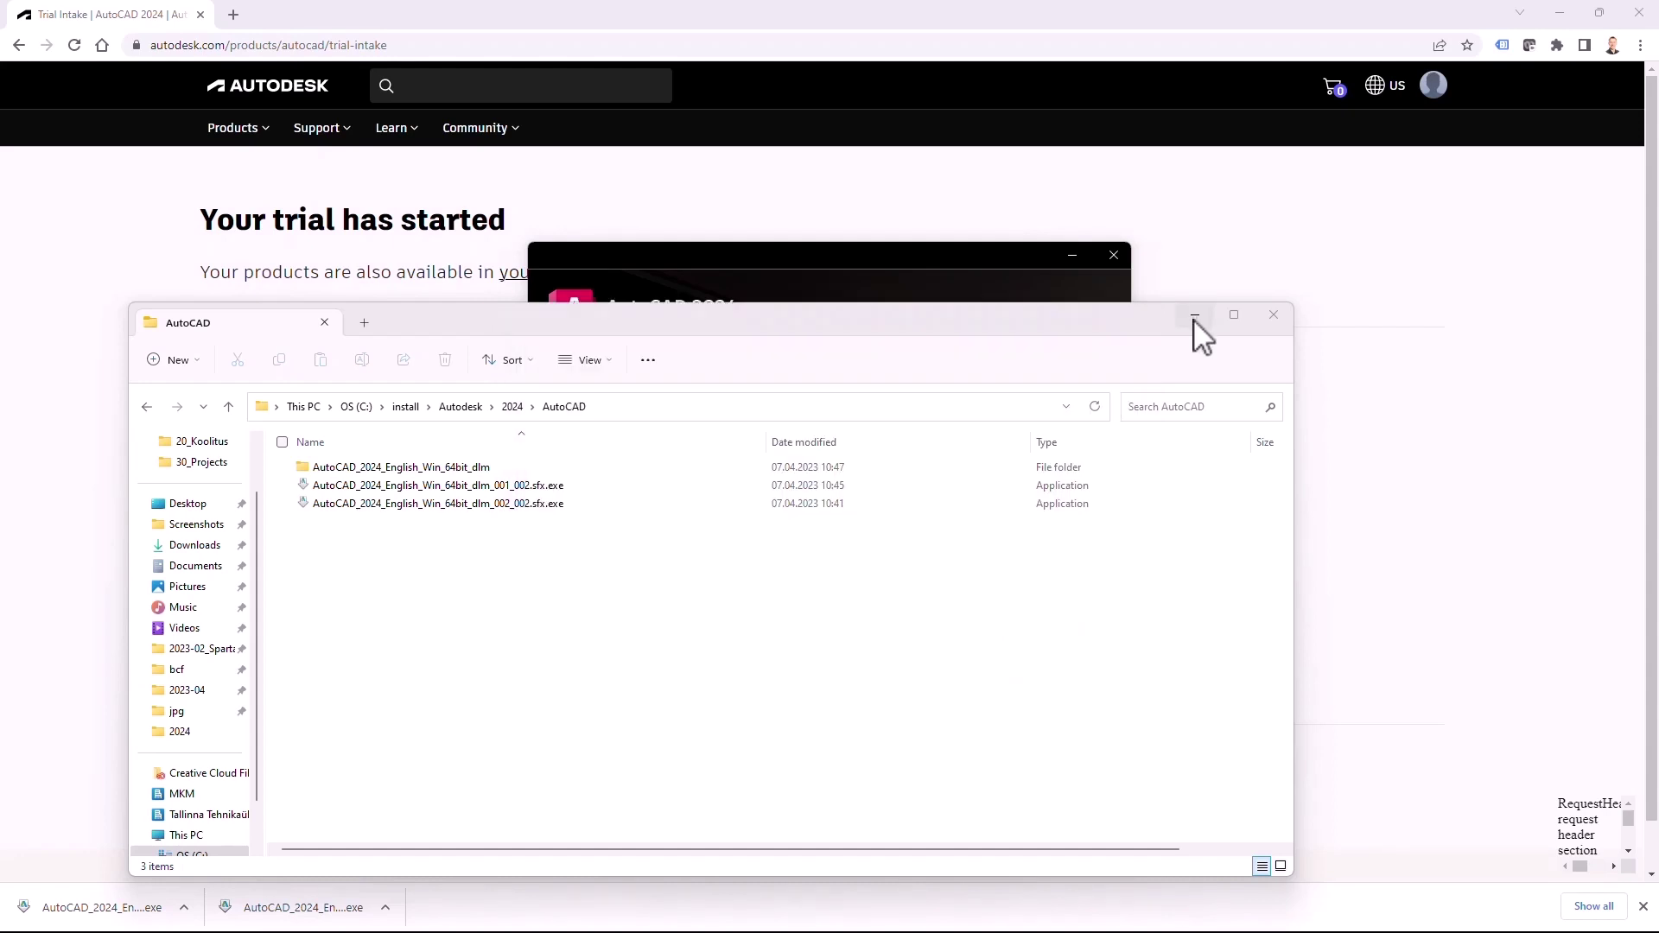
left_click(1559, 13)
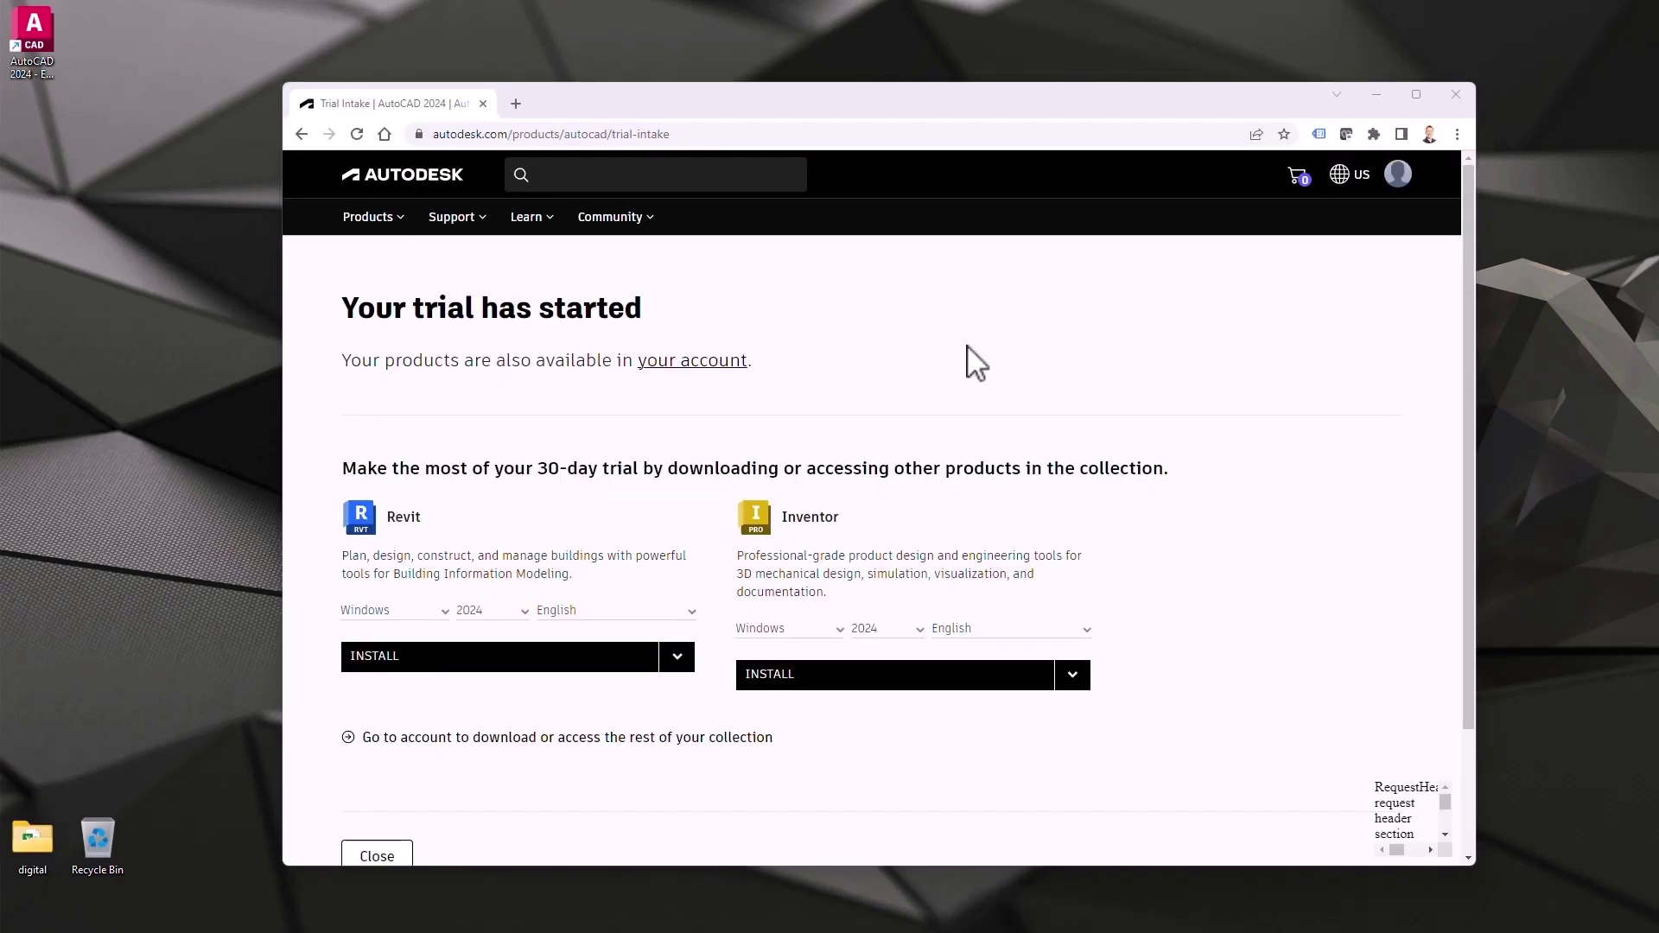
Minimize the Chrome trial page so AutoCAD 2024's Let's Get Started licensing dialog shows
left_click(1376, 94)
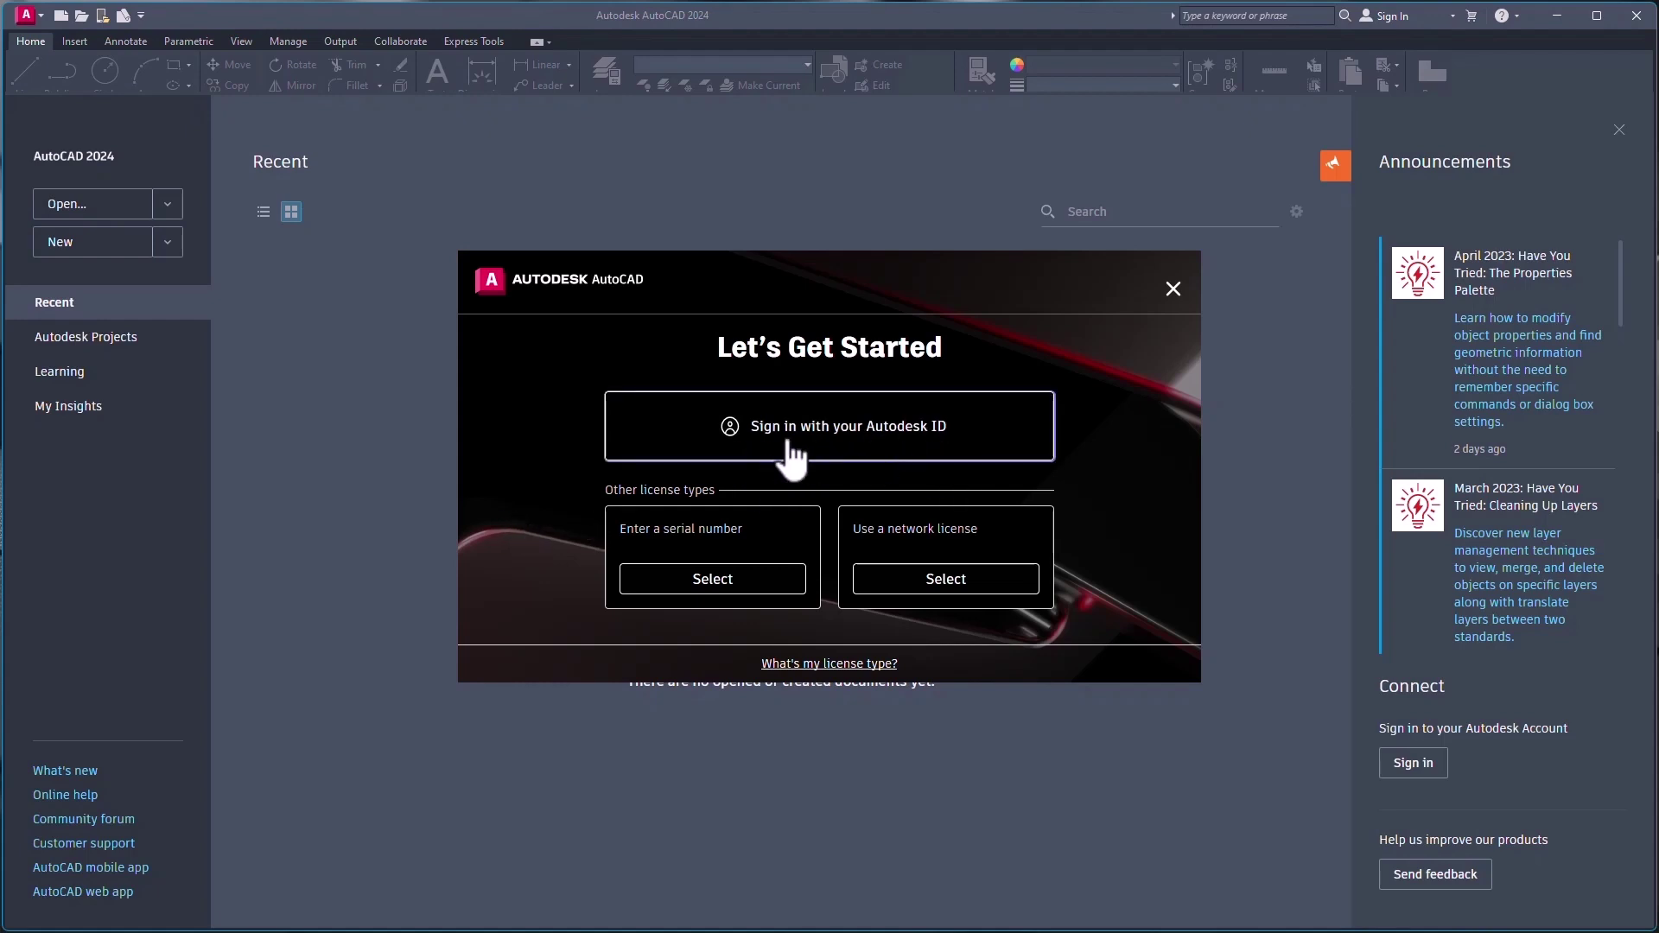
Sign in with an Autodesk ID, then return from the browser to AutoCAD to start the 30-day trial
left_click(889, 449)
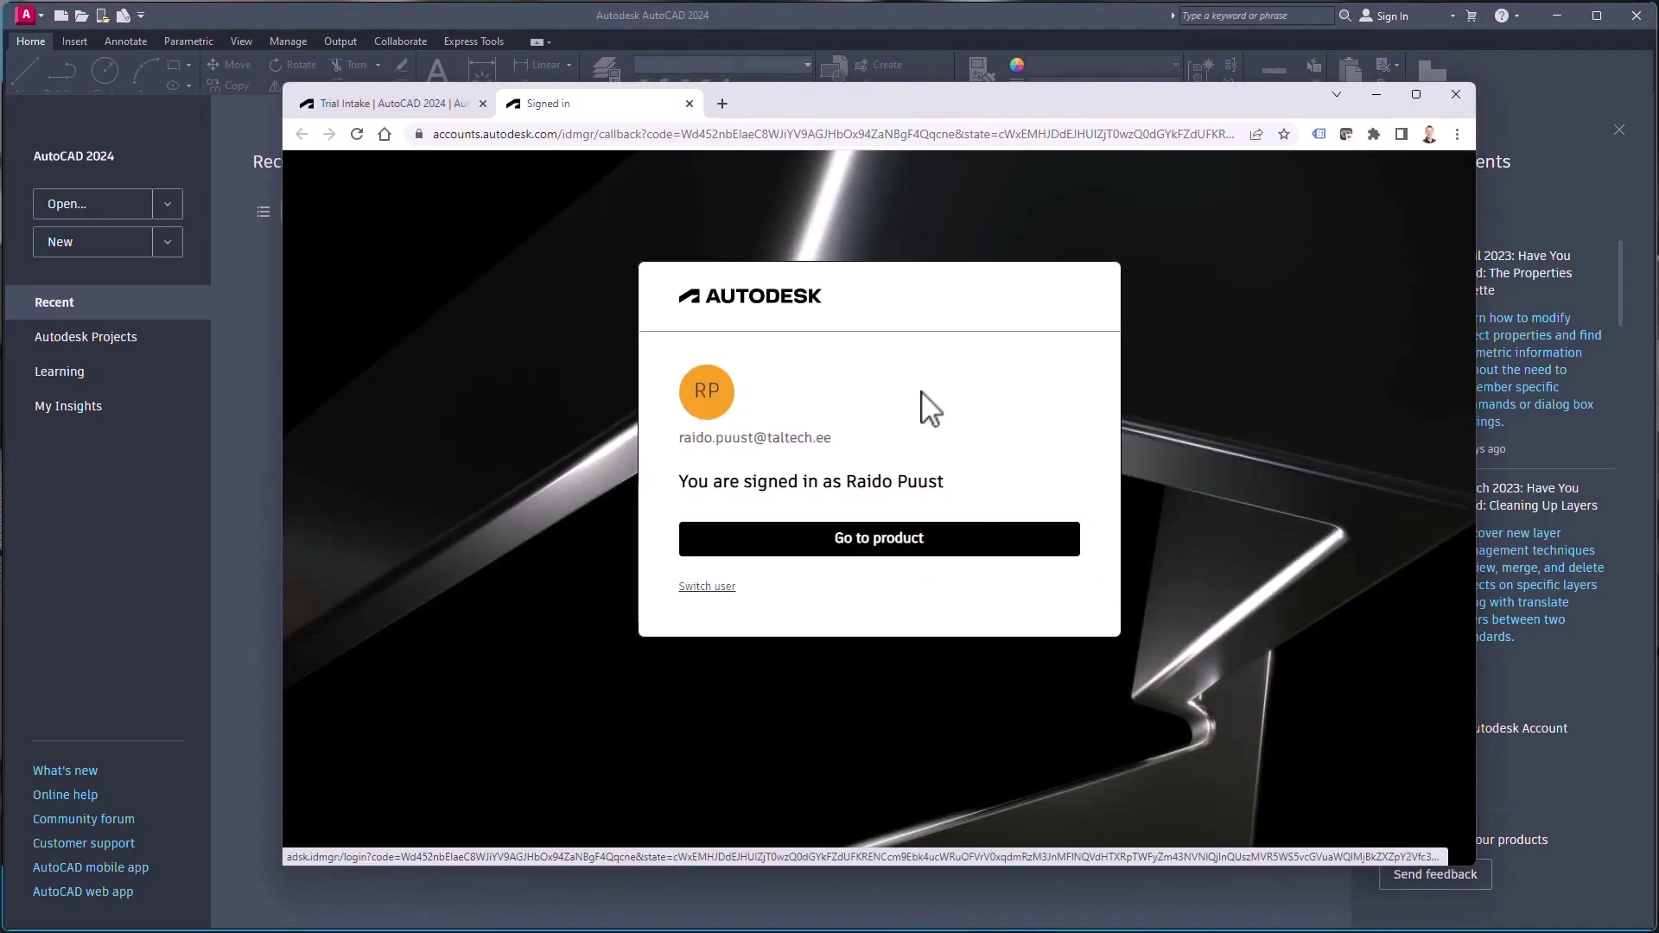
left_click(887, 547)
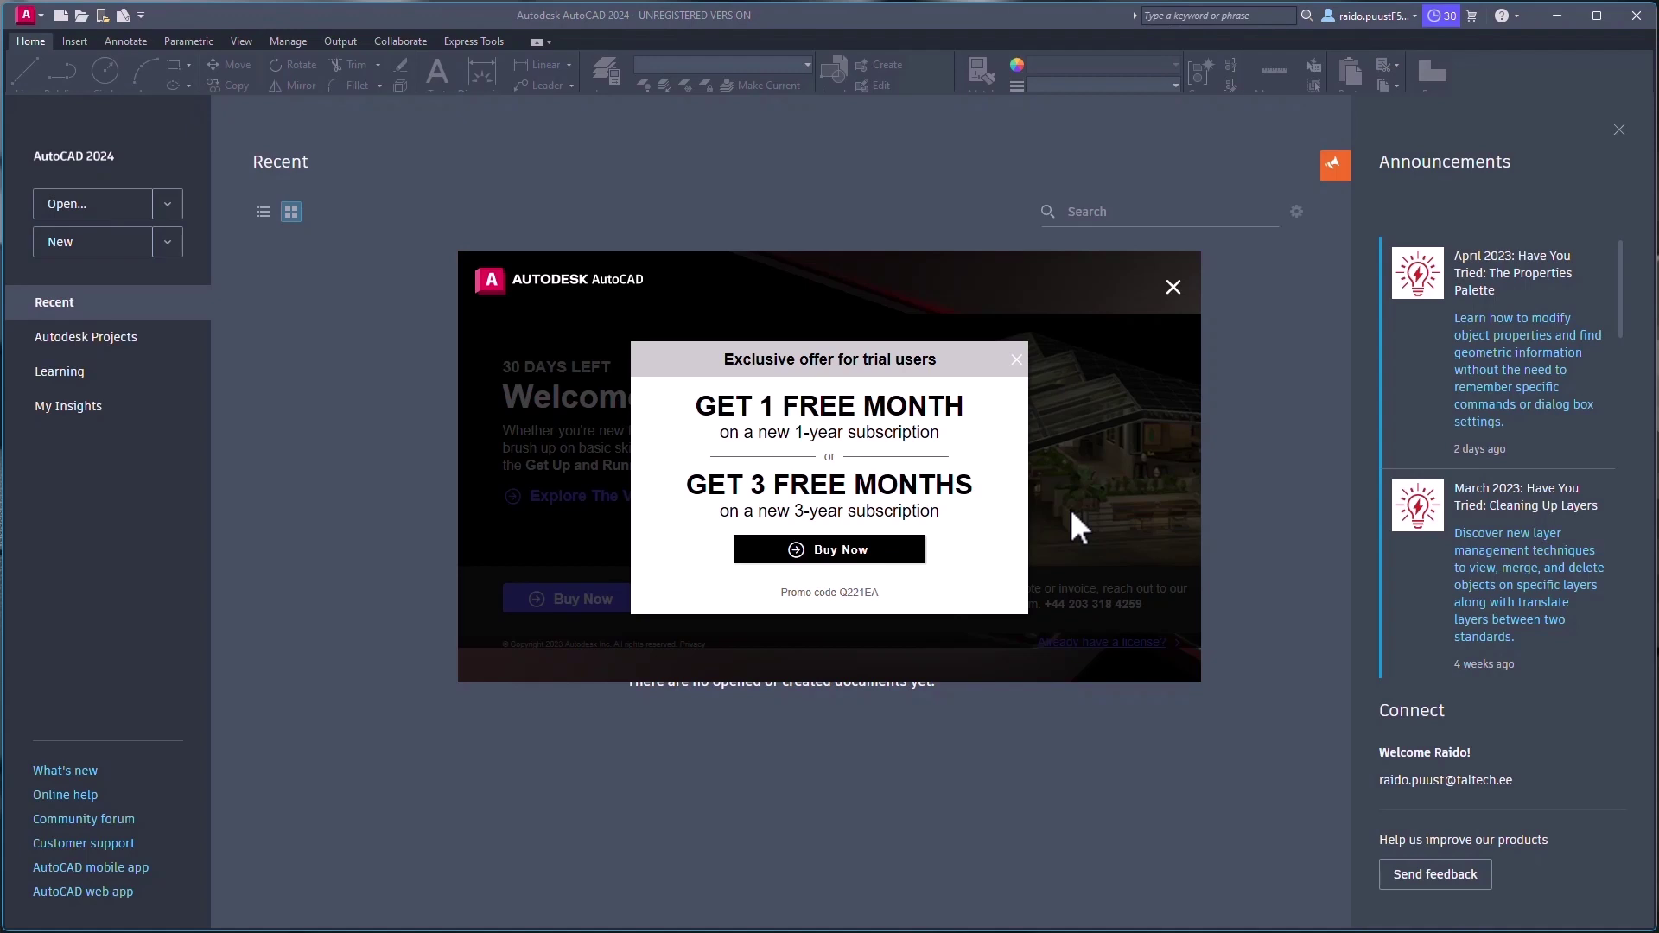
left_click(1017, 358)
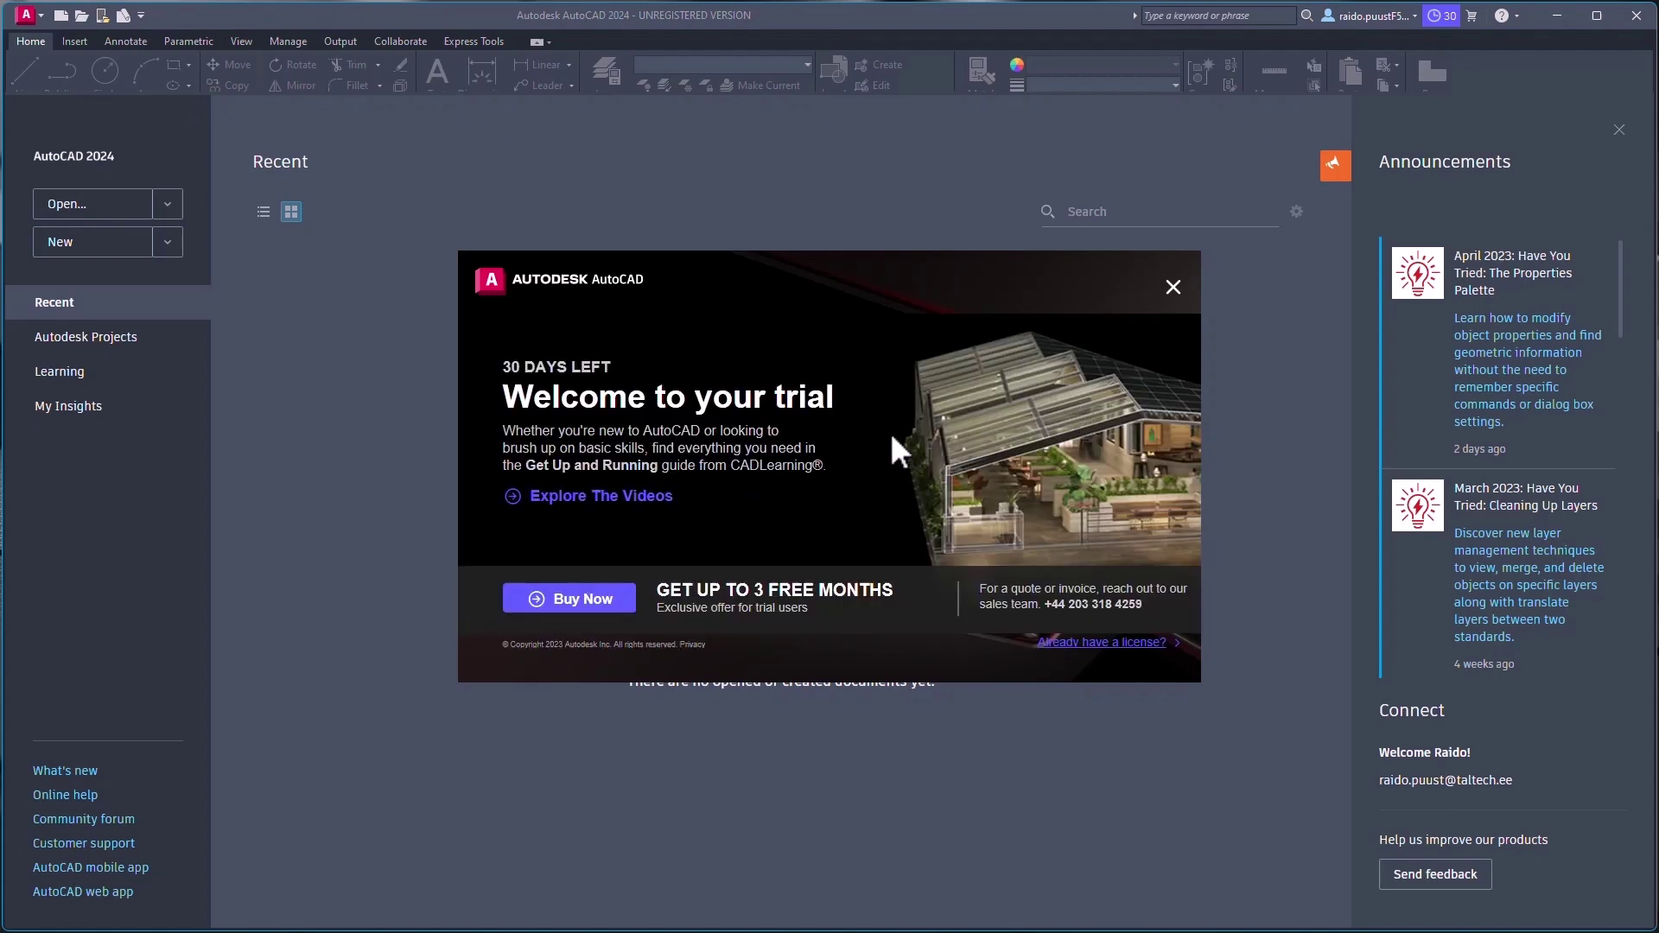
left_click(1172, 286)
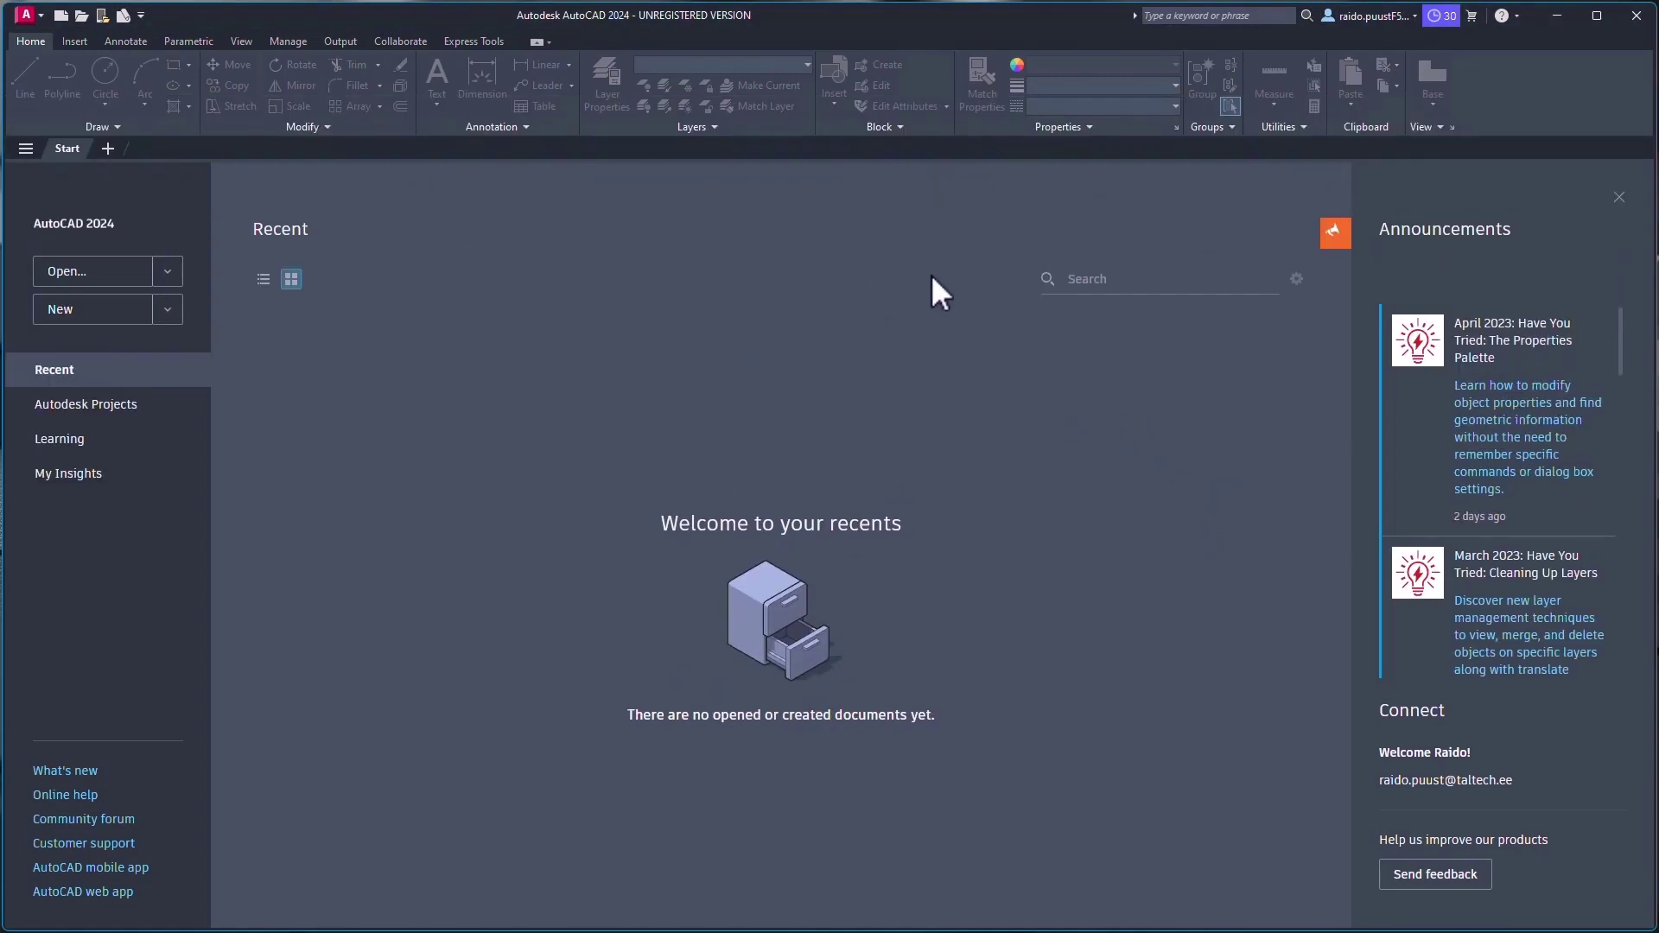
left_click(1441, 16)
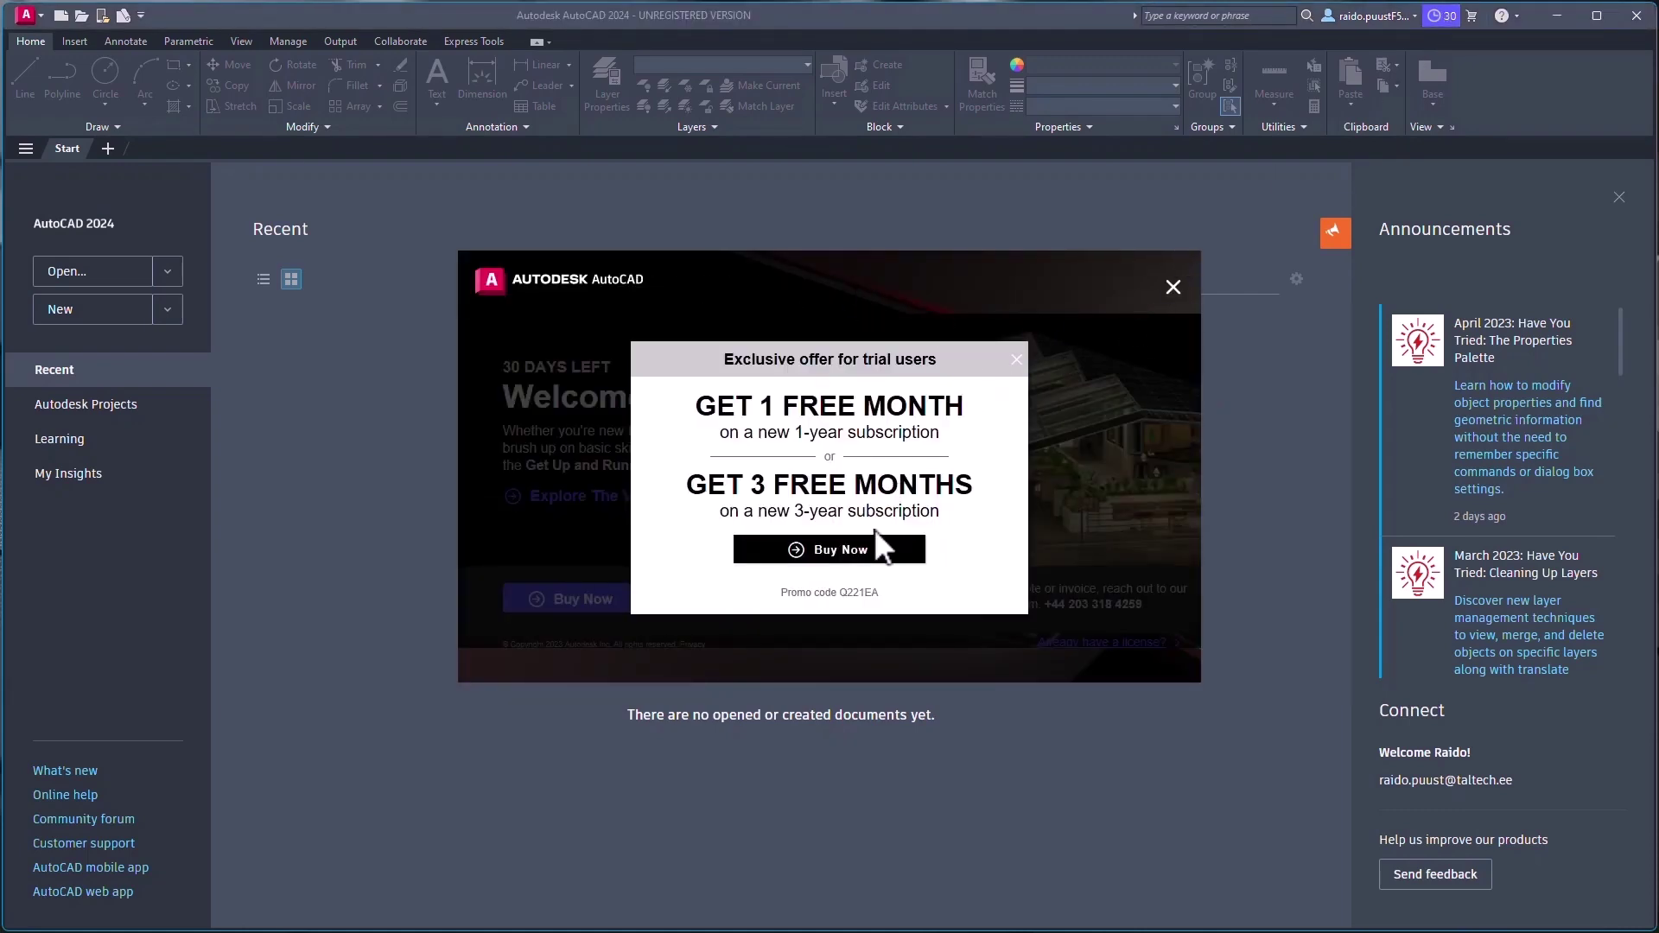
Close the trial welcome offer, look through the New drawing options and application menu, then reopen New
left_click(1172, 288)
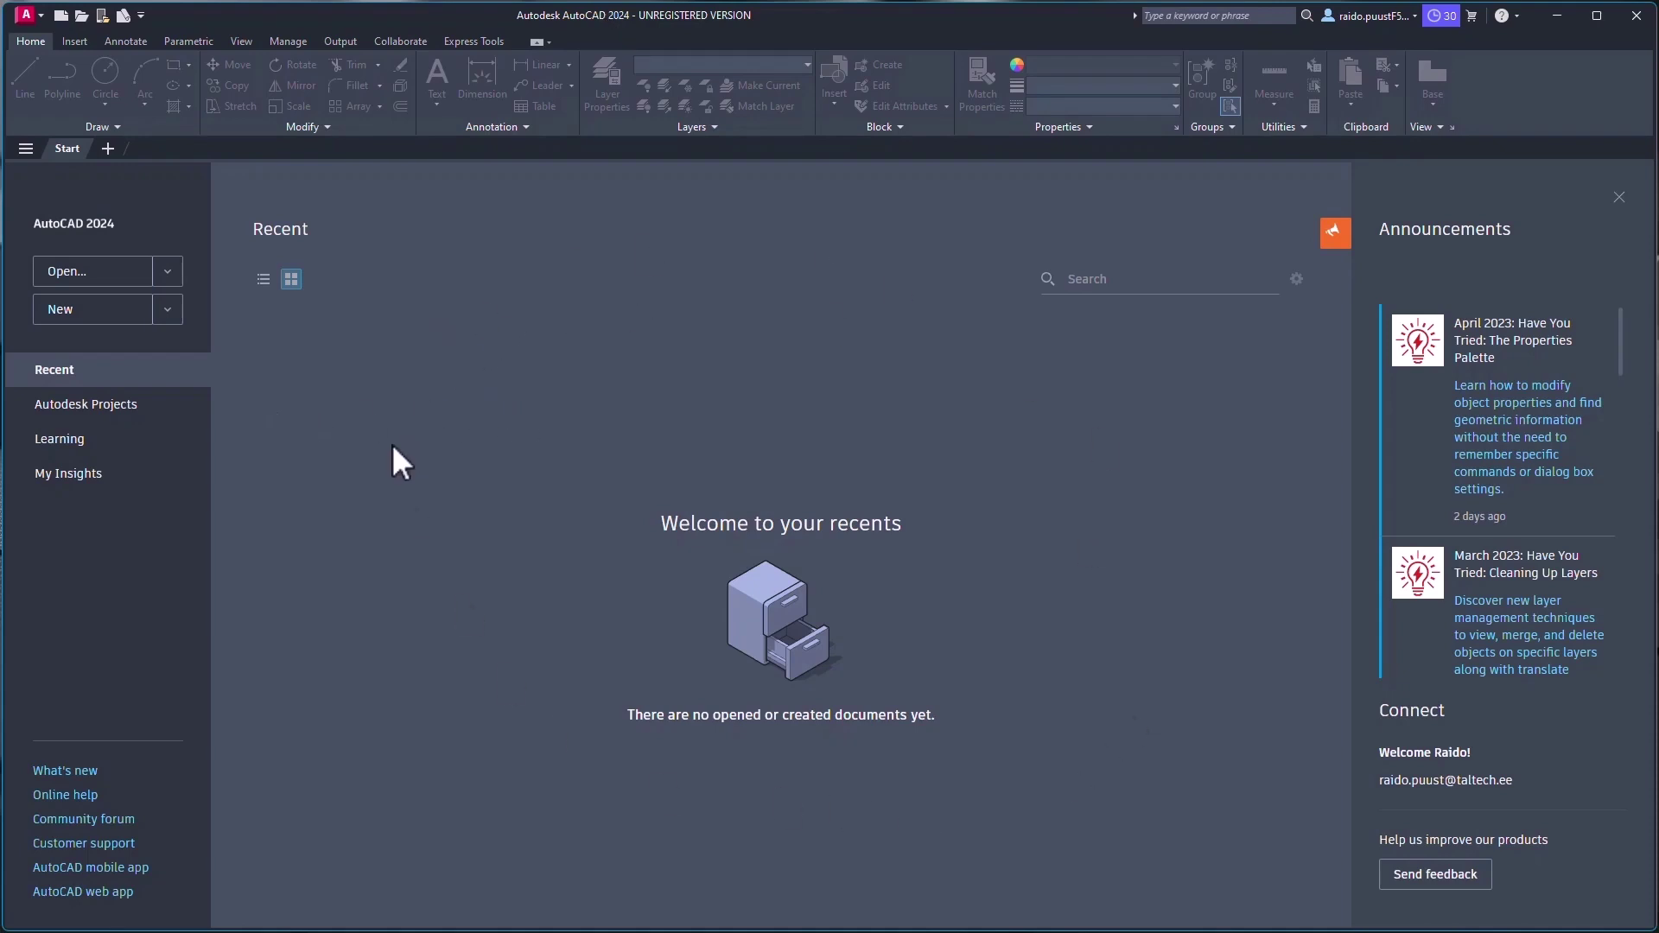
left_click(168, 311)
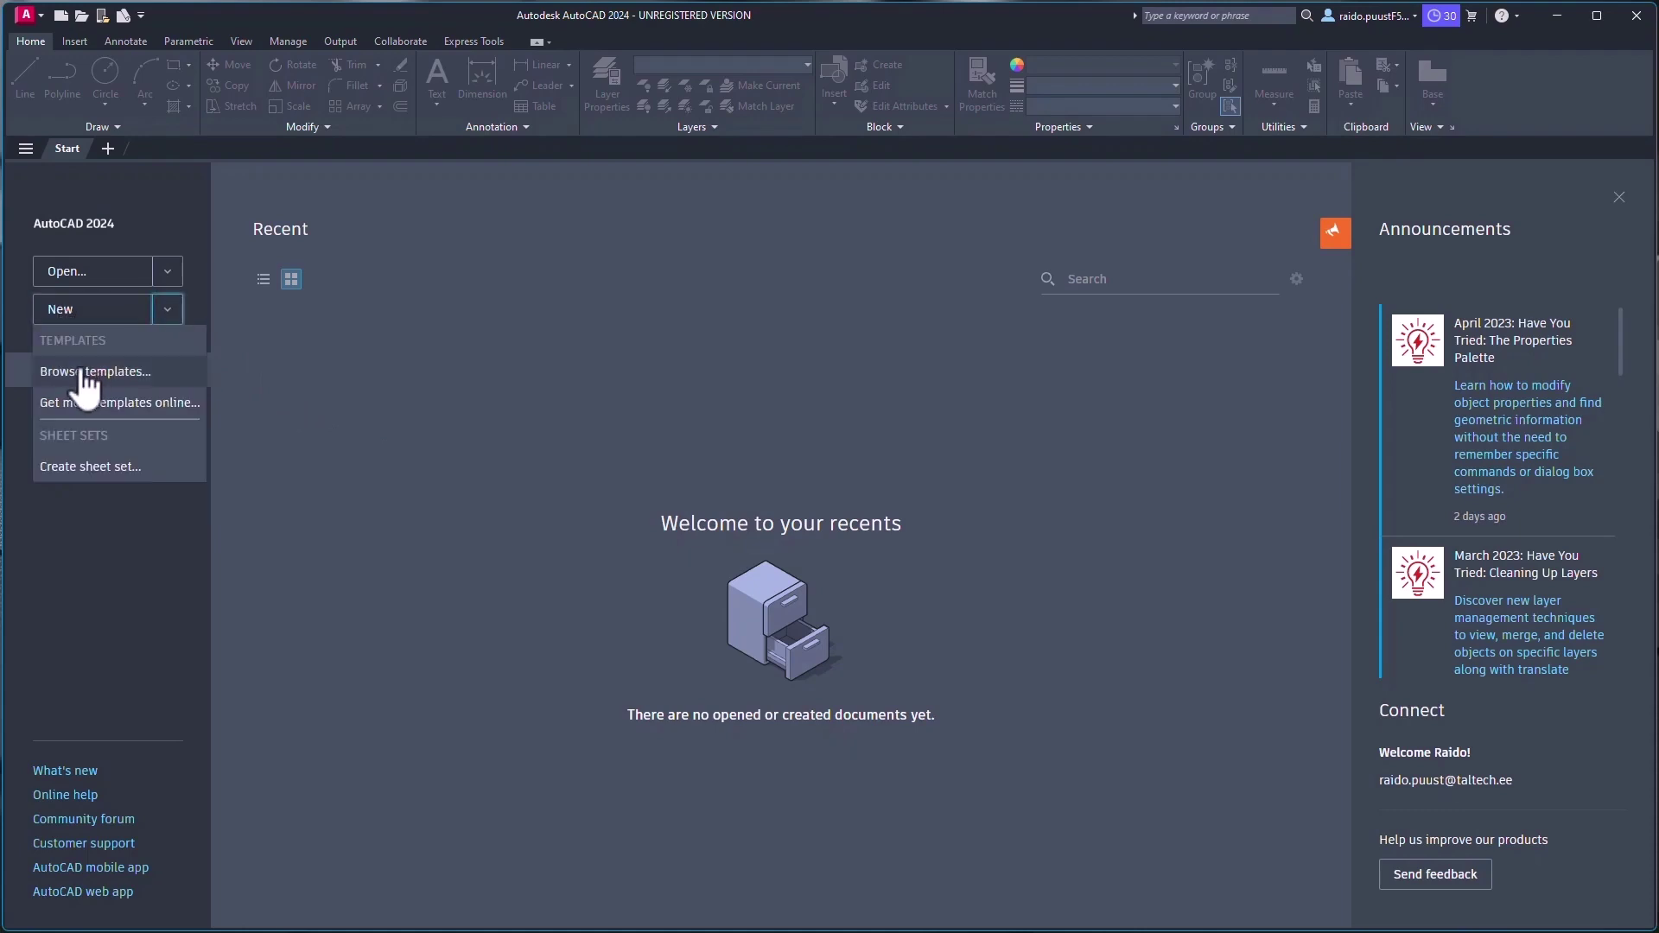
left_click(30, 19)
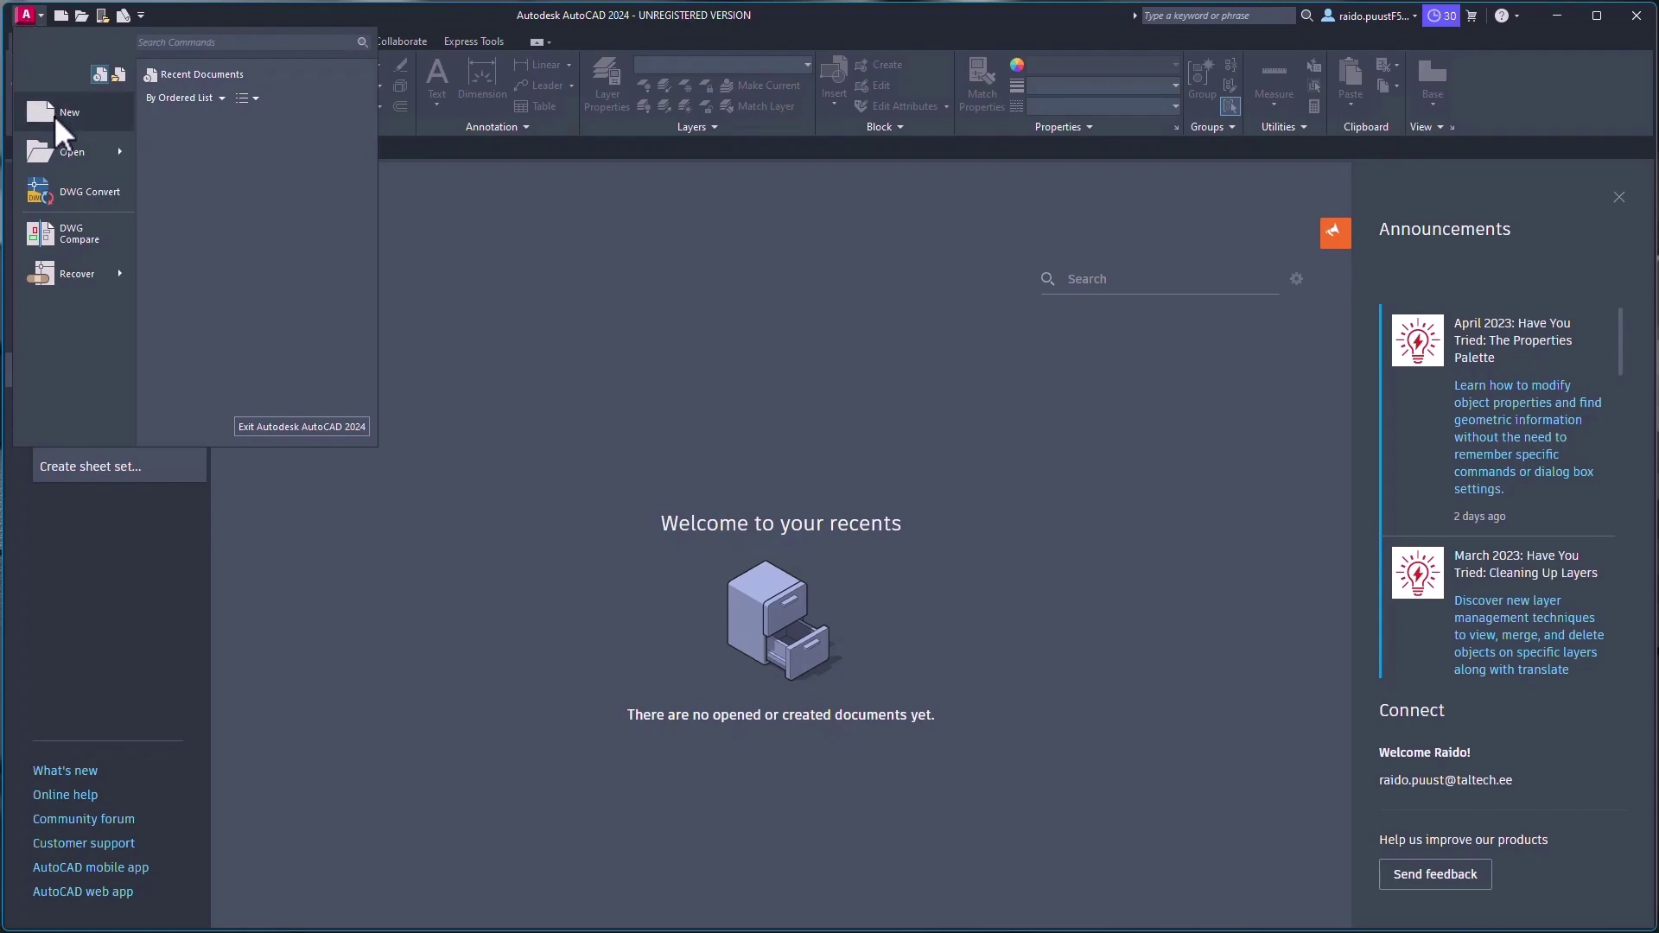
left_click(107, 566)
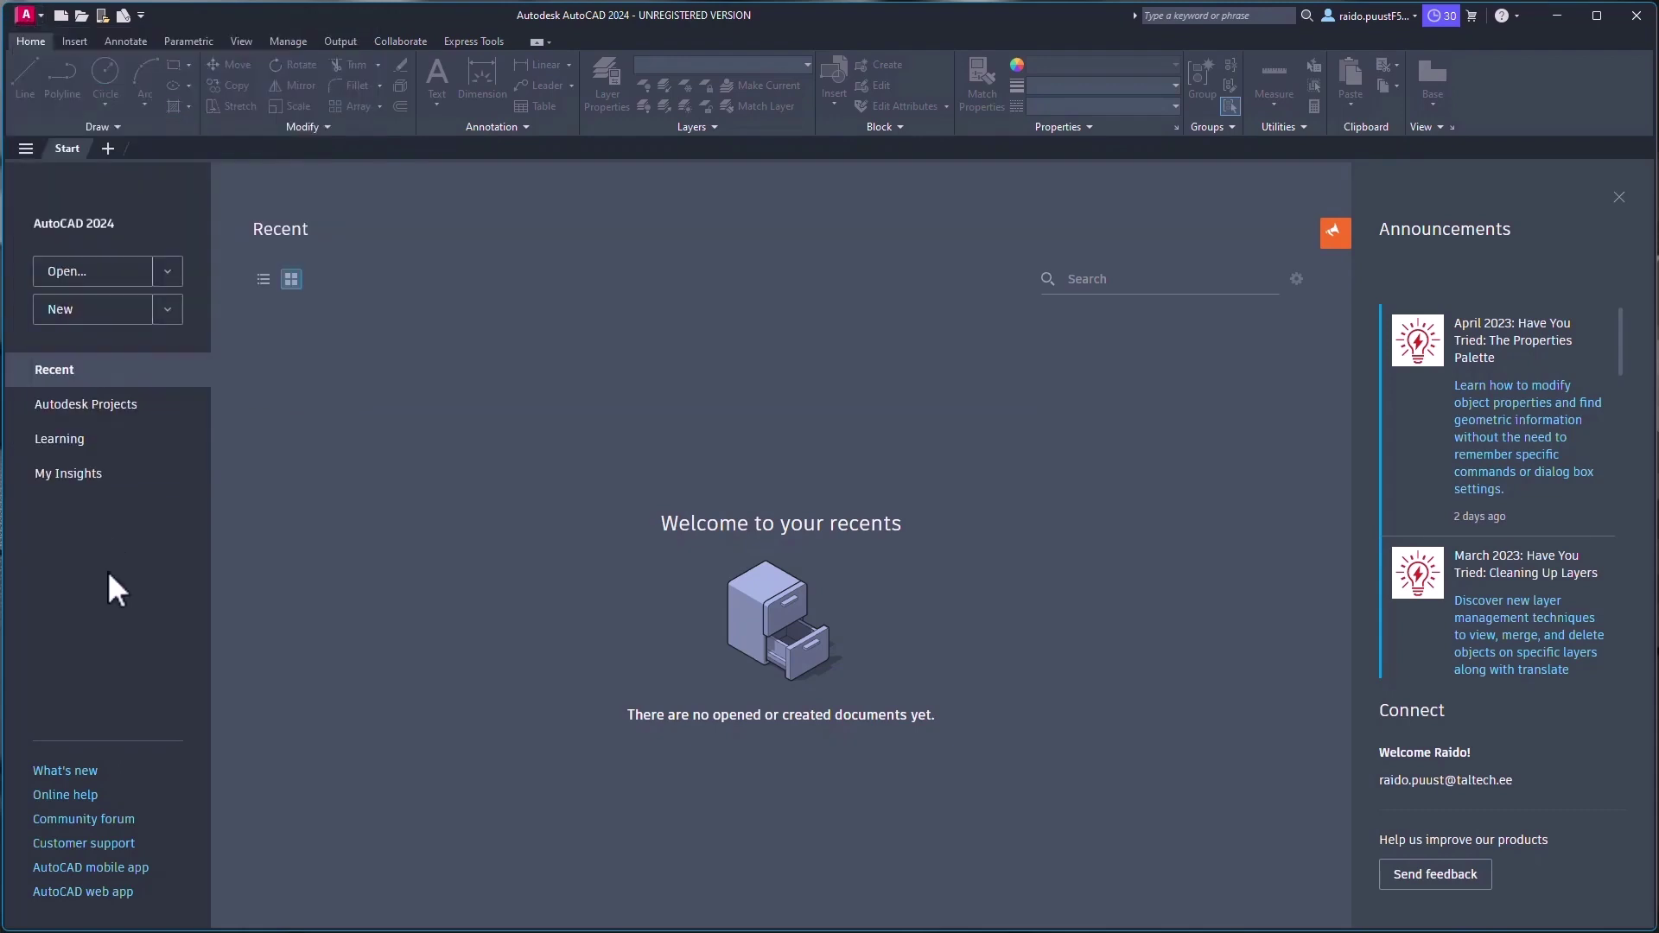
left_click(167, 310)
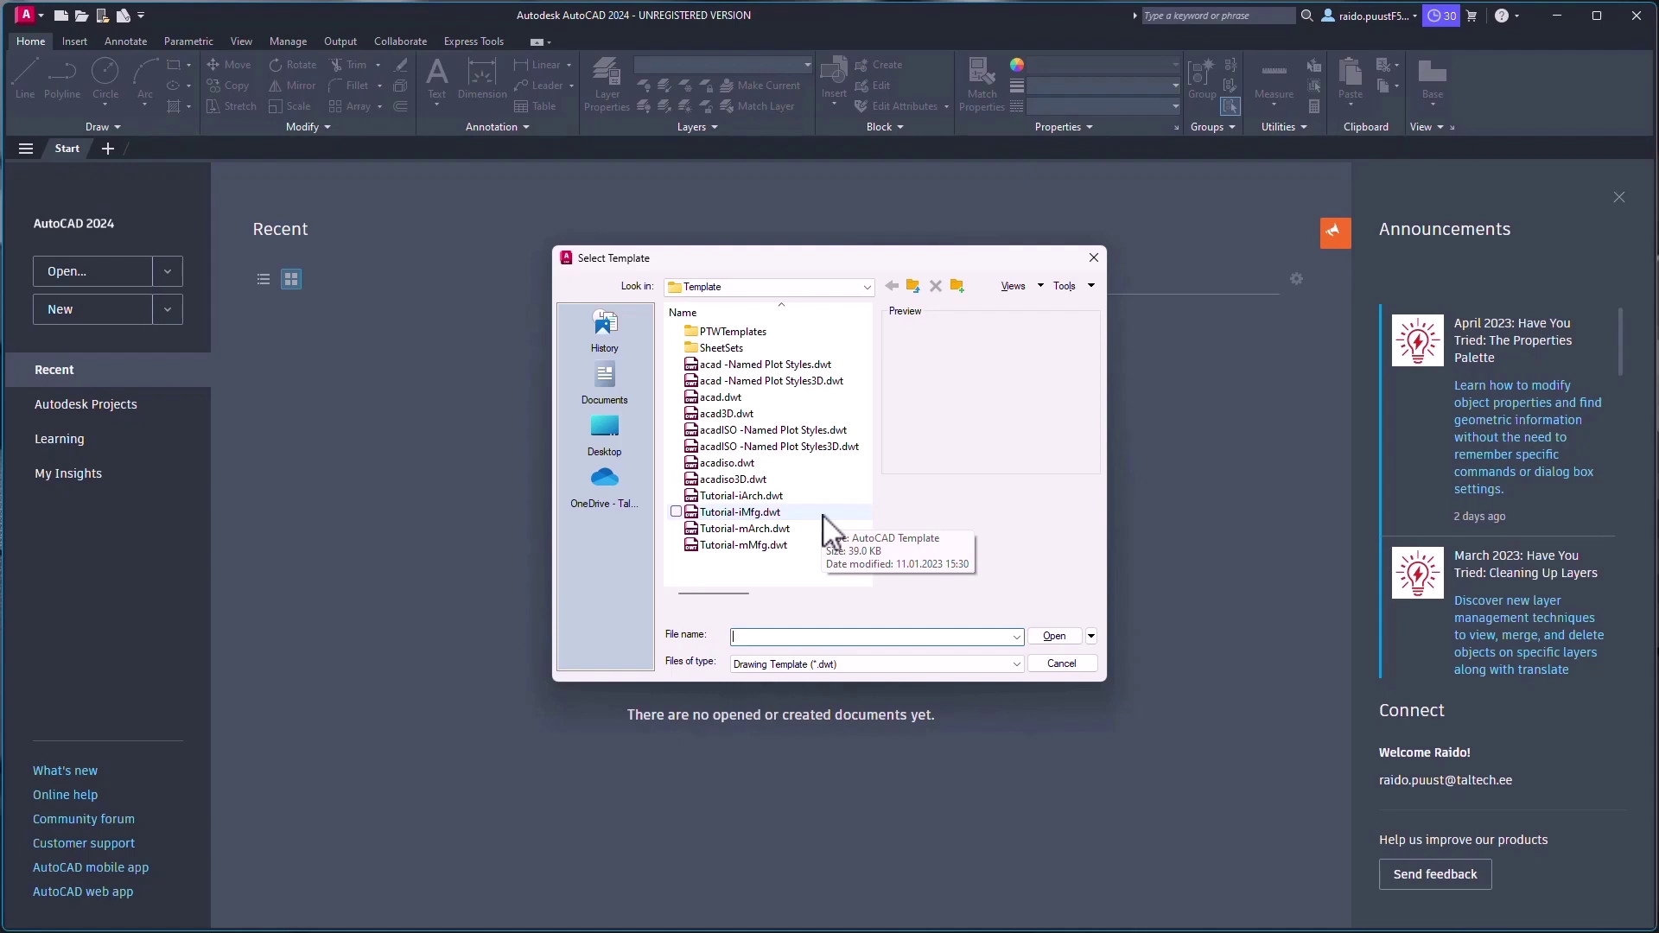
Create Drawing1 from the acadiso.dwt template in the Select Template dialog
left_click(722, 464)
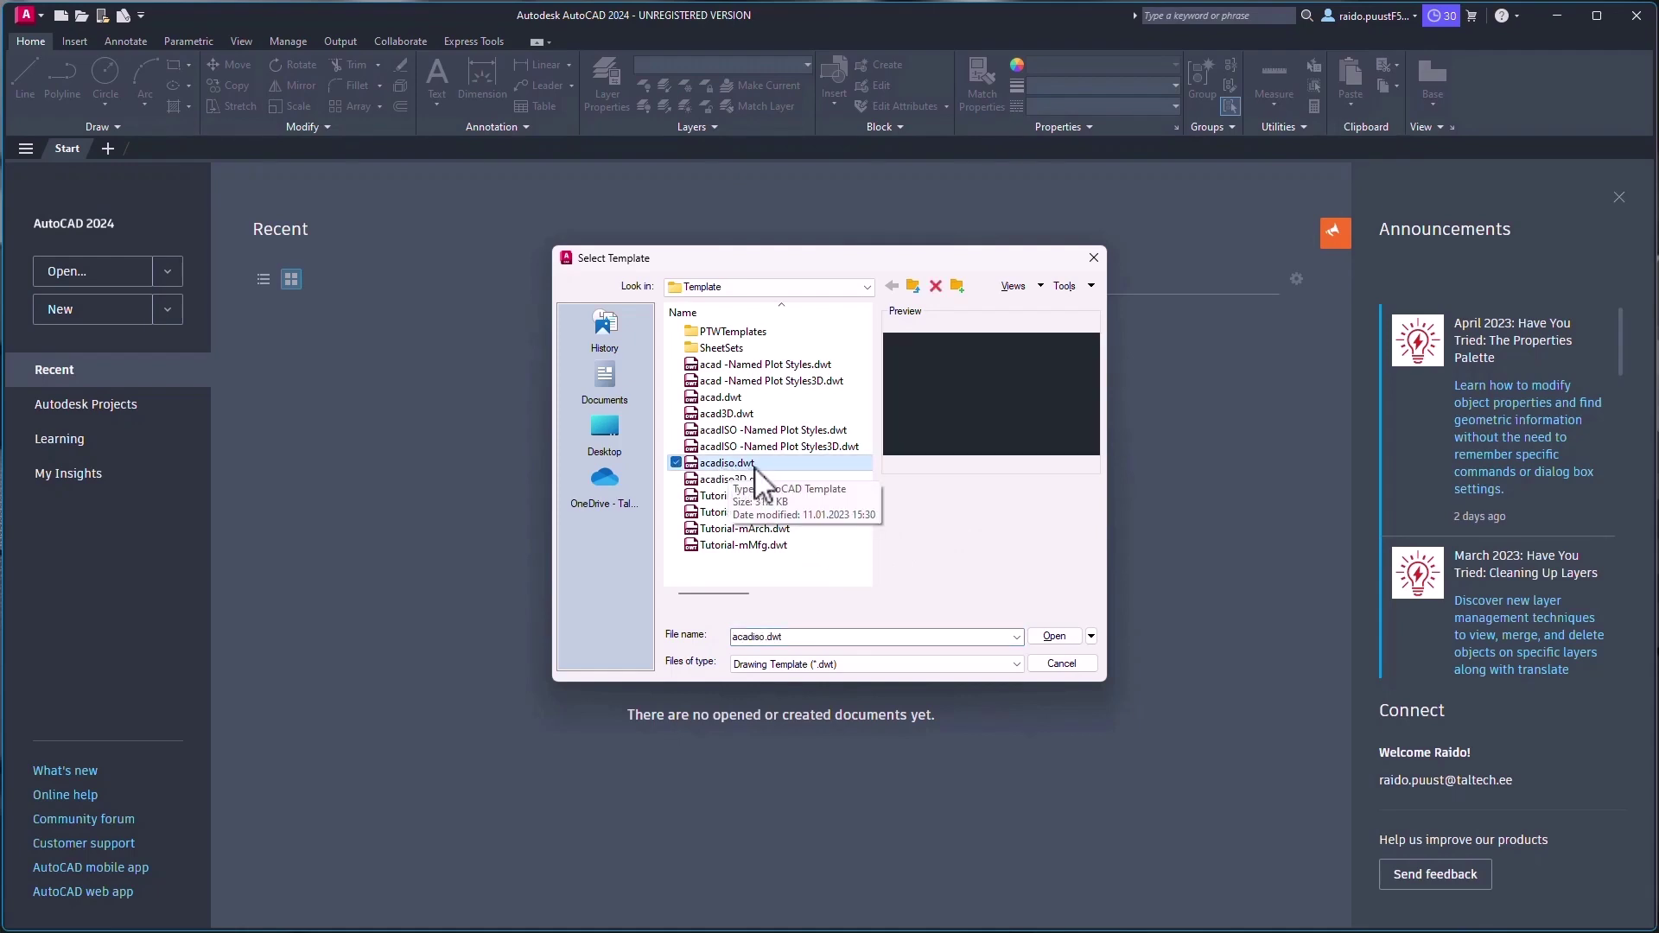
left_click(1056, 639)
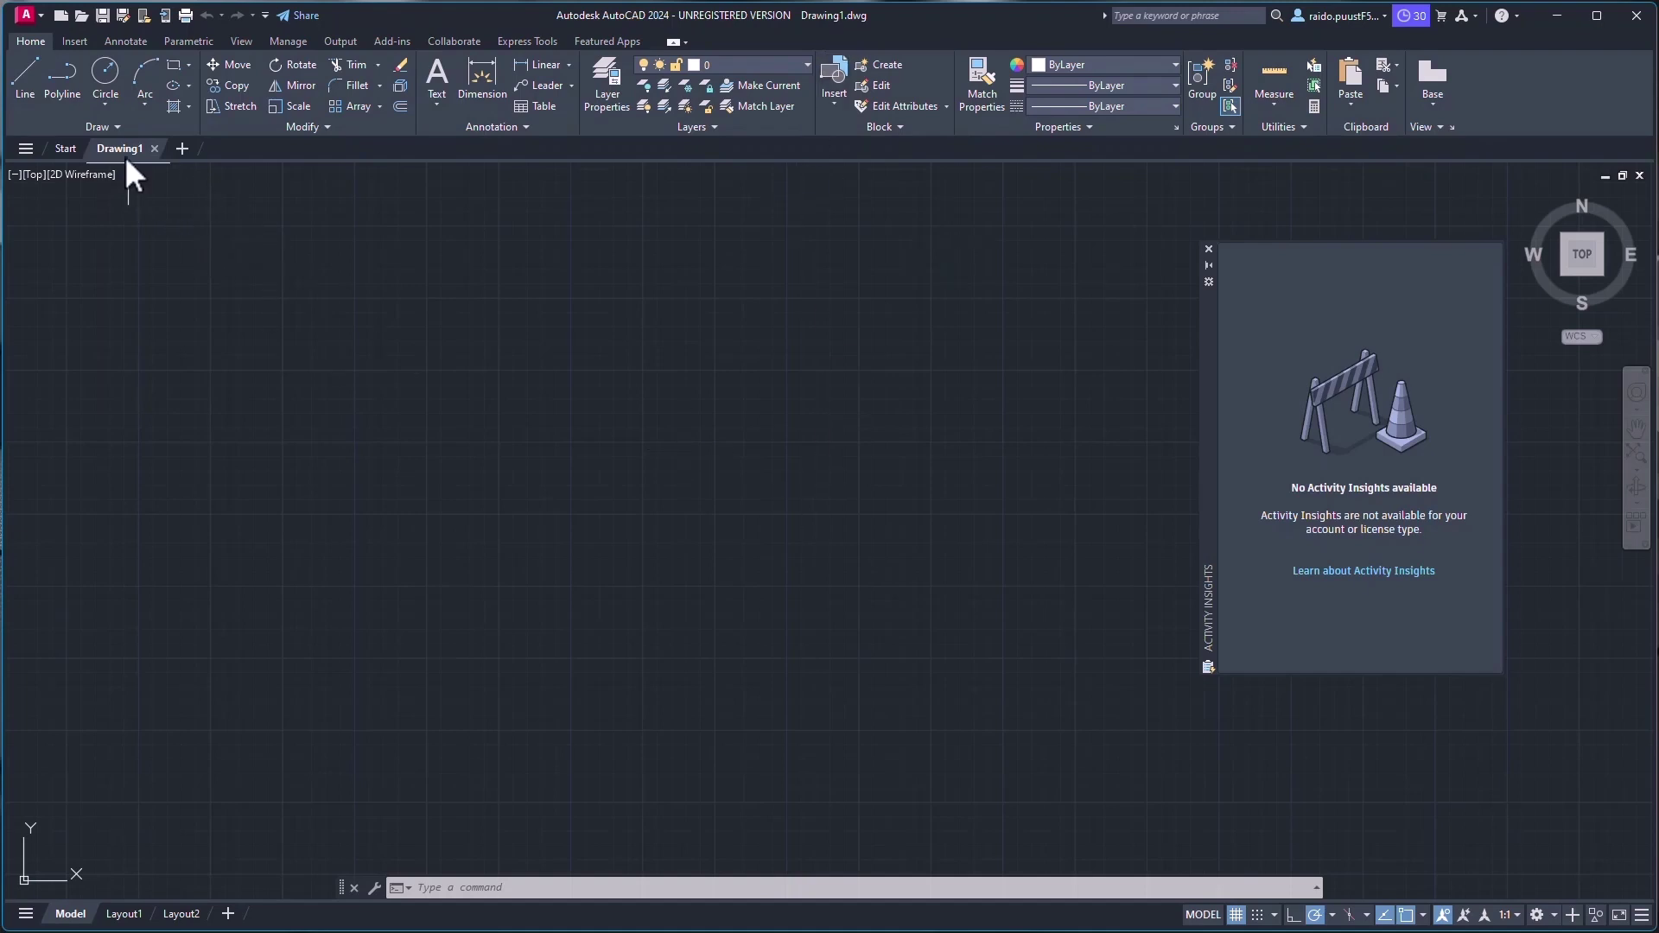
Bring up the Drawing1 file tab's context menu with New, Open, Save and Save As
mouse_move(122, 148)
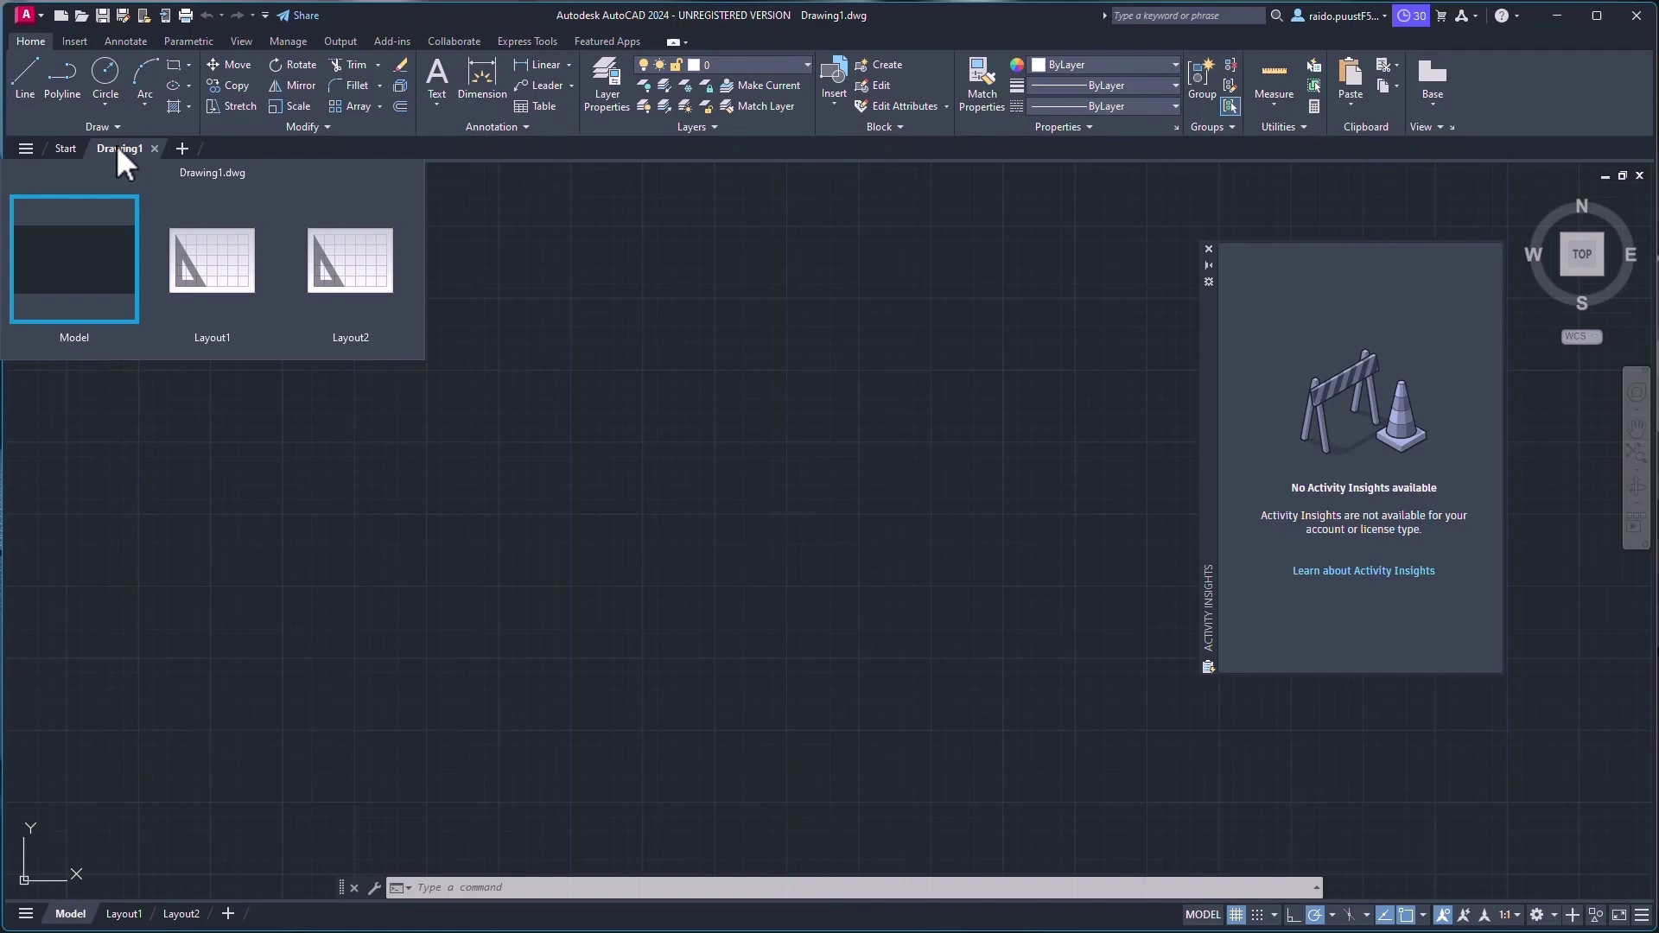
right_click(117, 149)
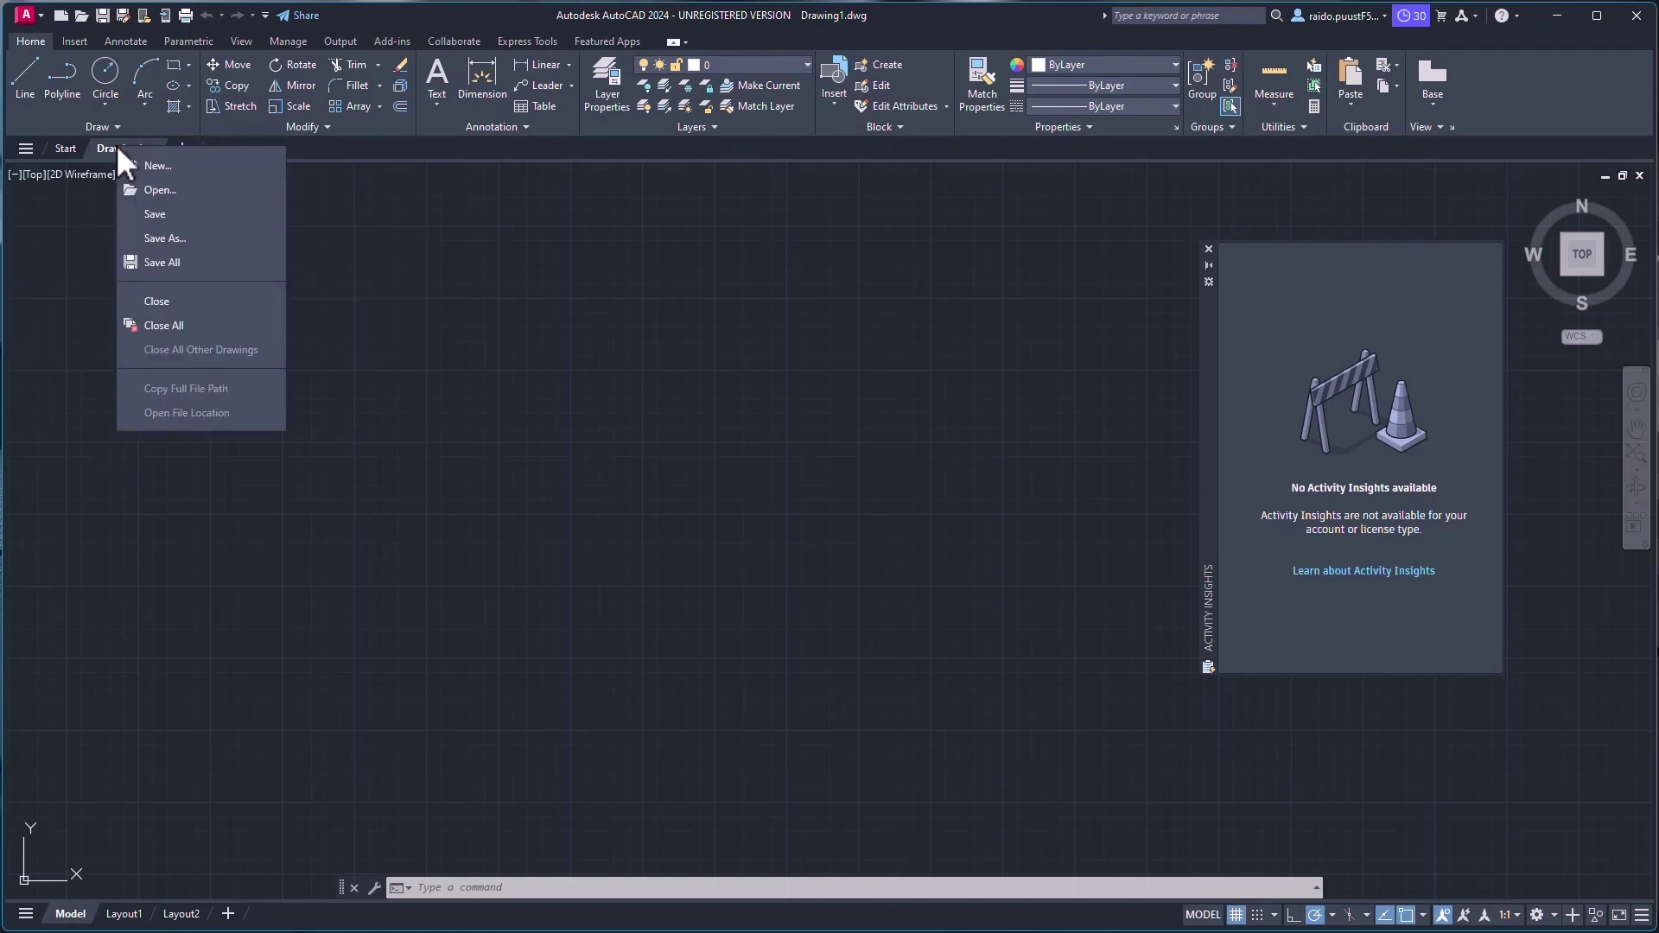
Save As Drawing1.dwg in the OneDrive Desktop folder, keeping the AutoCAD 2018 Drawing (*.dwg) format
left_click(181, 239)
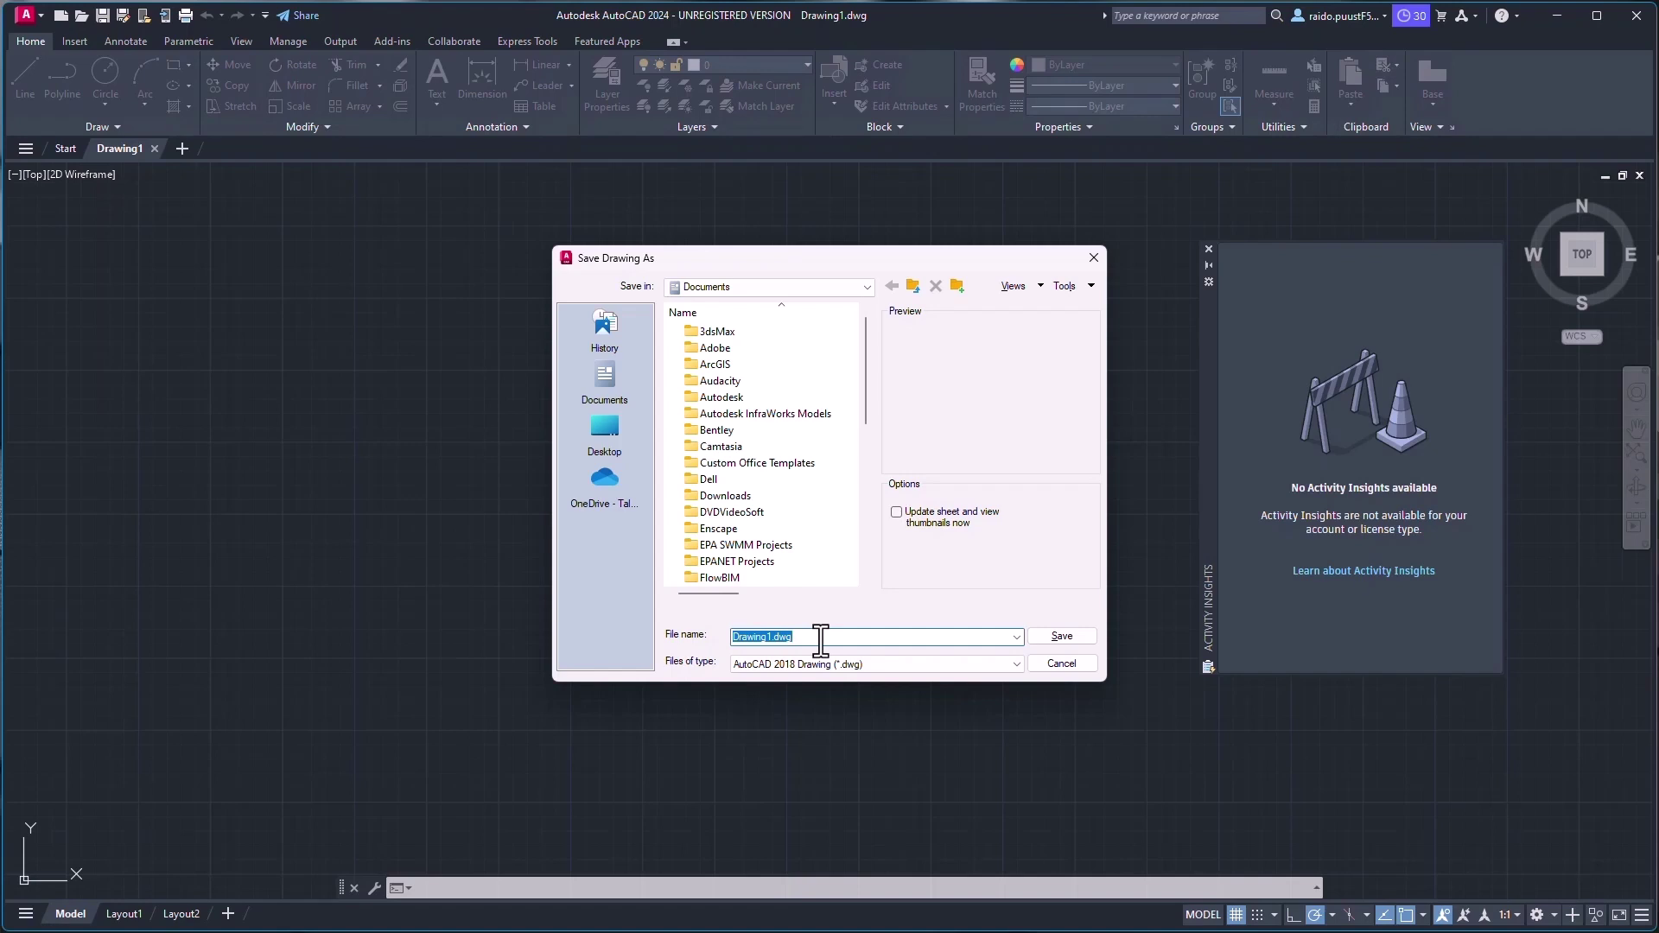
left_click(776, 665)
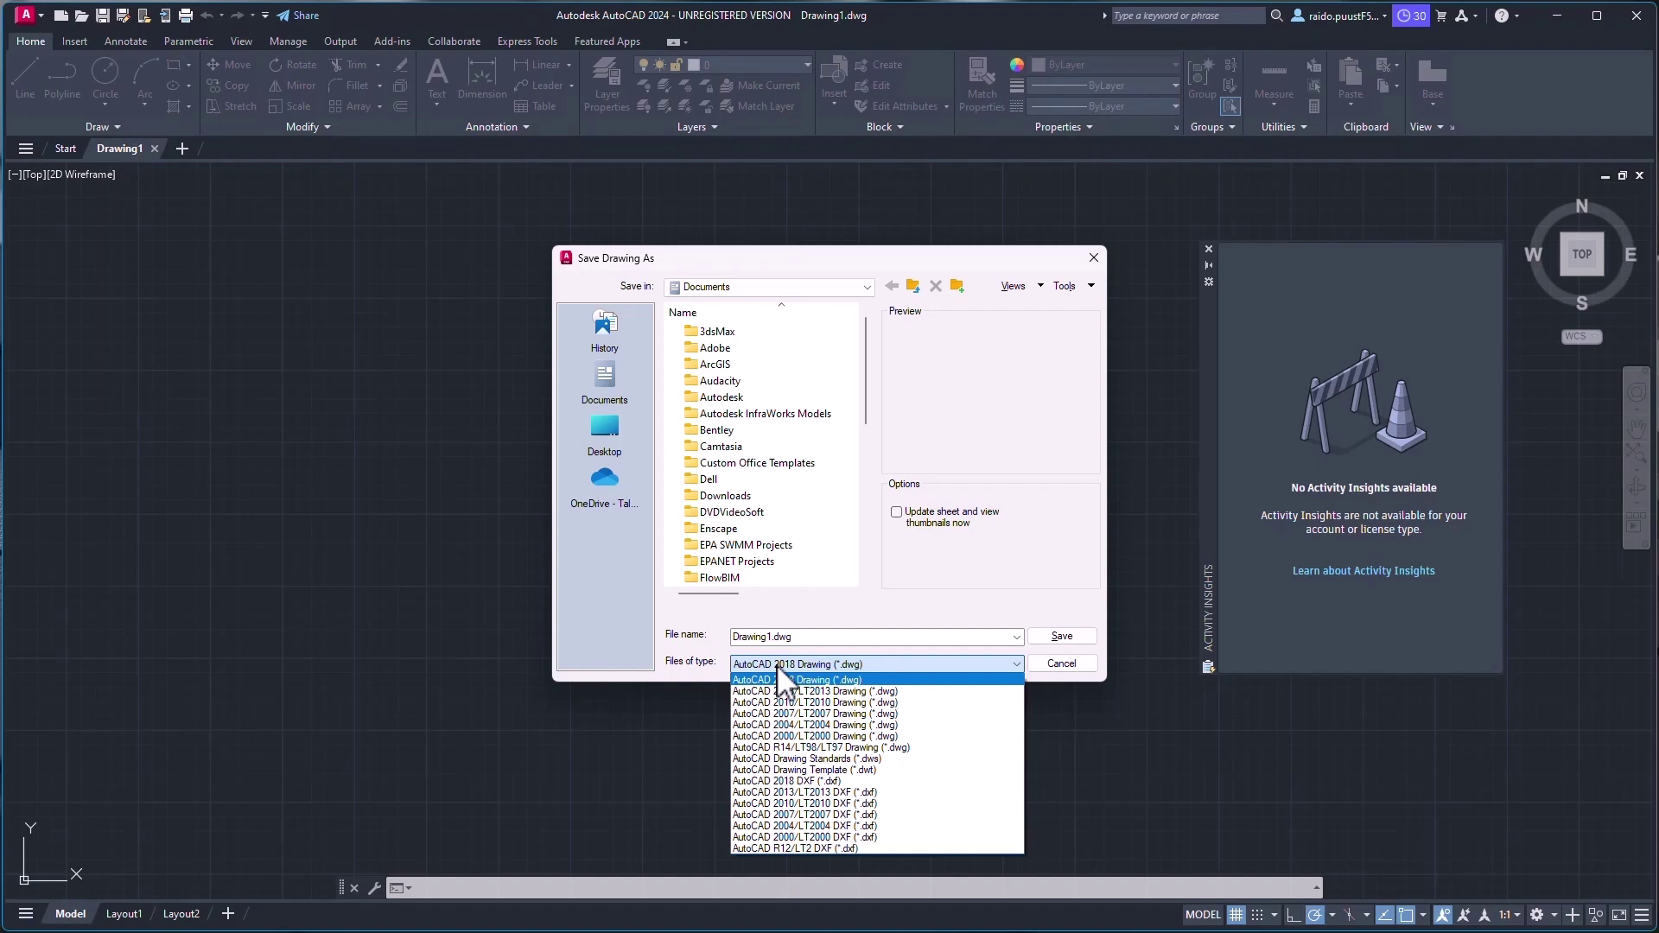
left_click(788, 664)
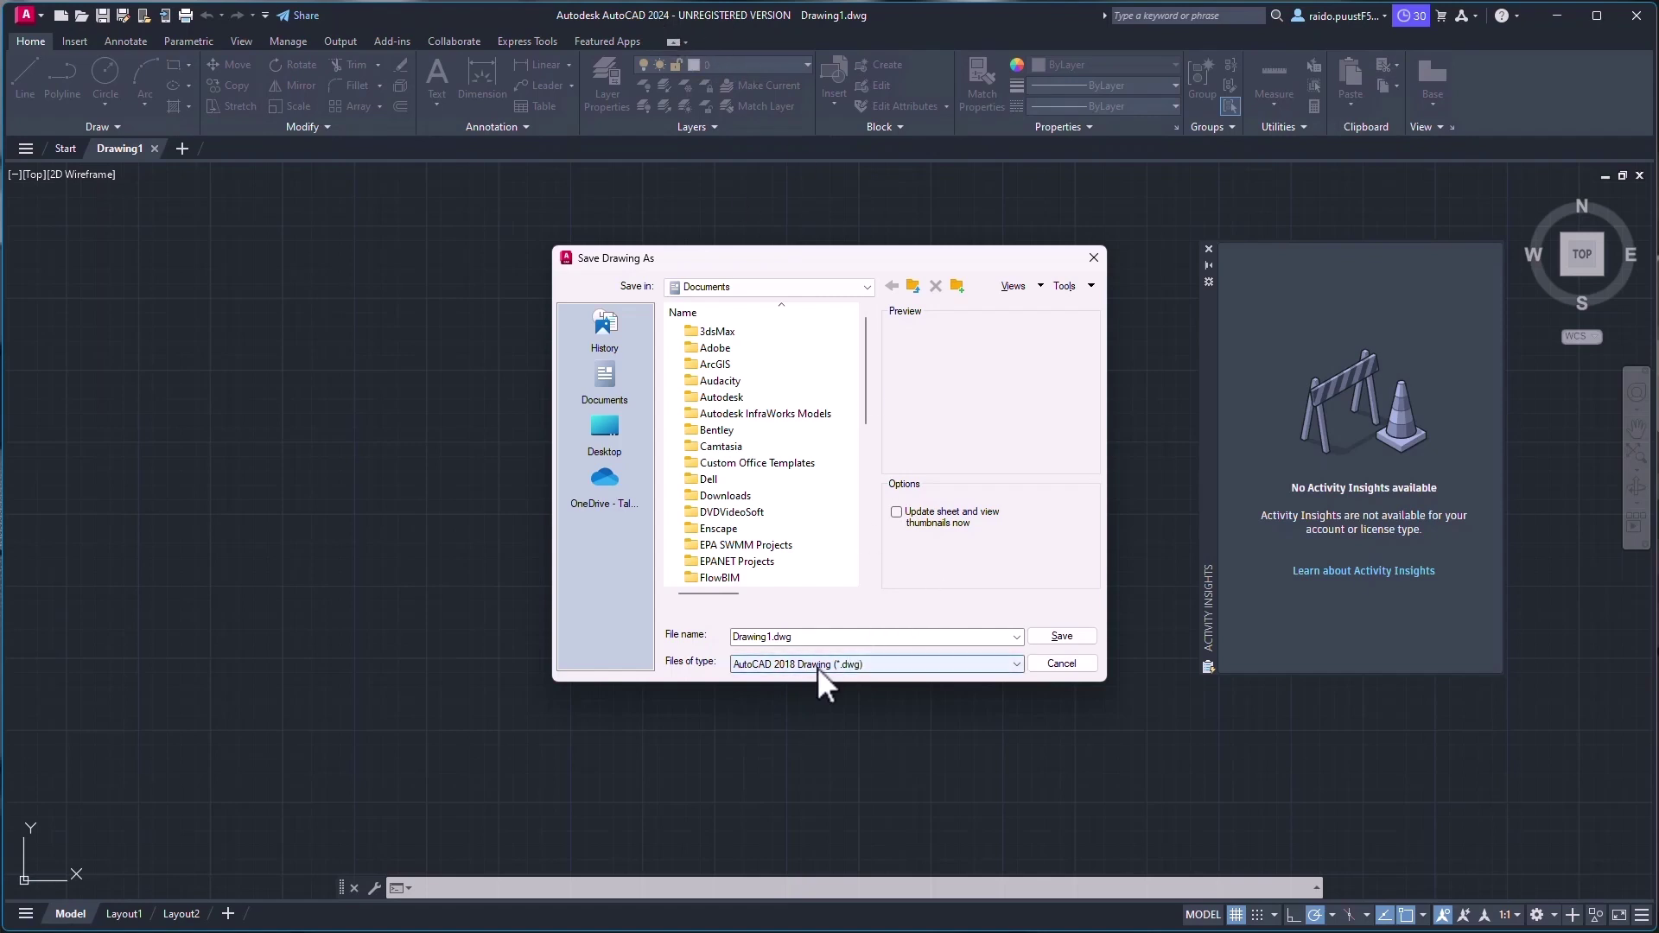
left_click(605, 427)
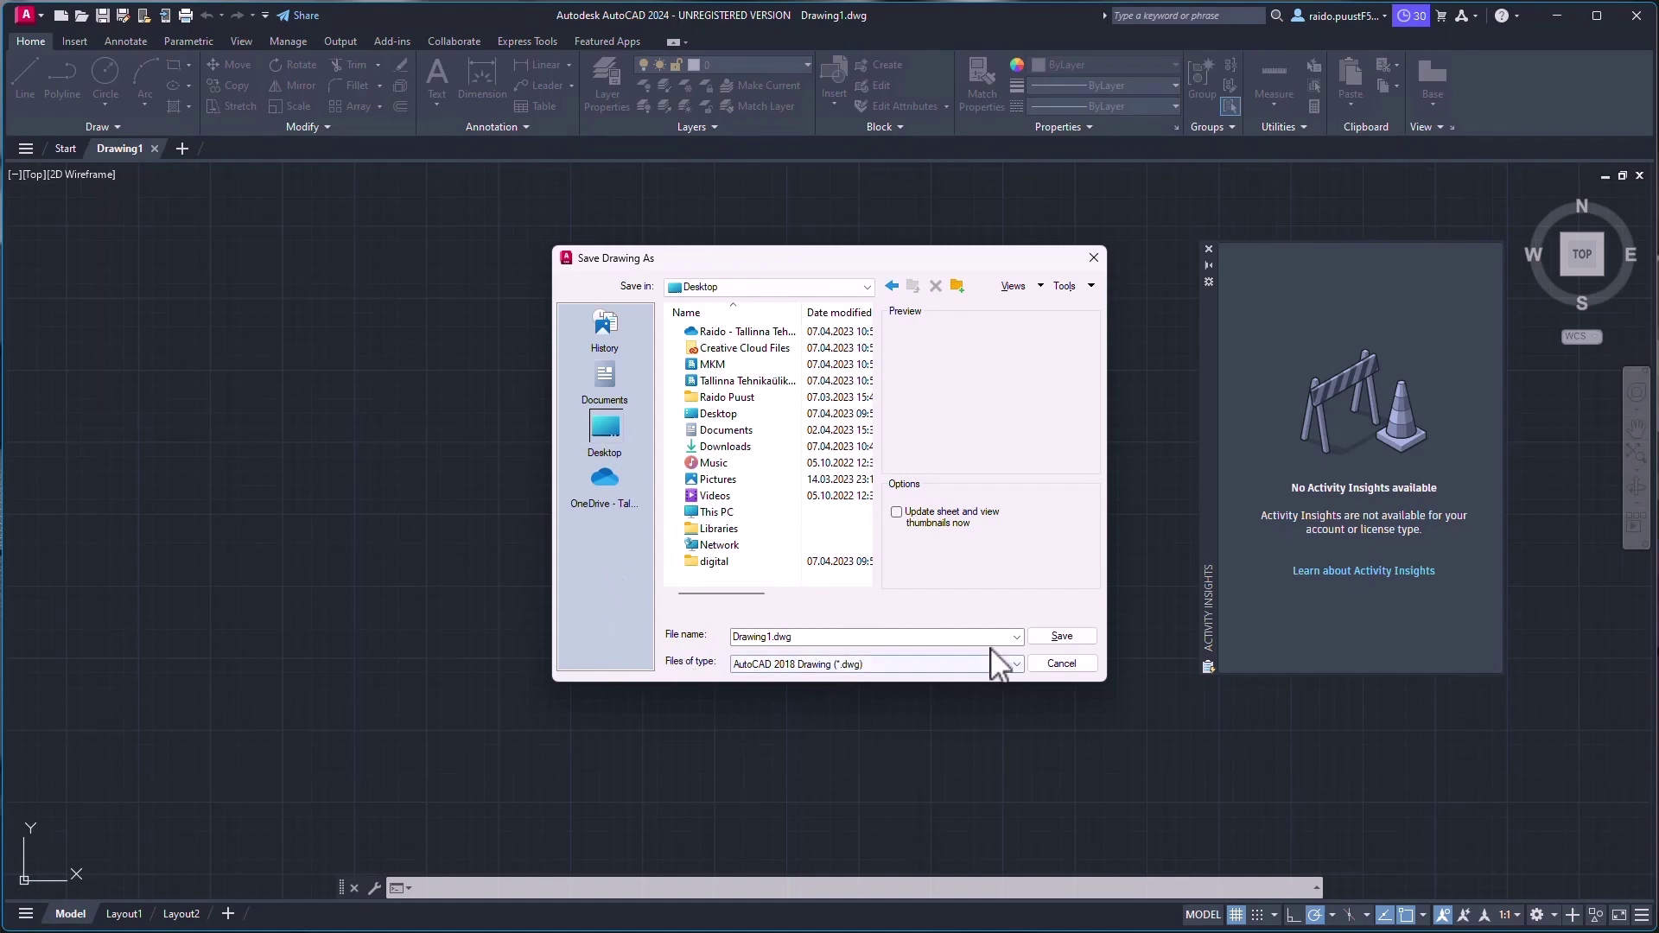
left_click(1061, 637)
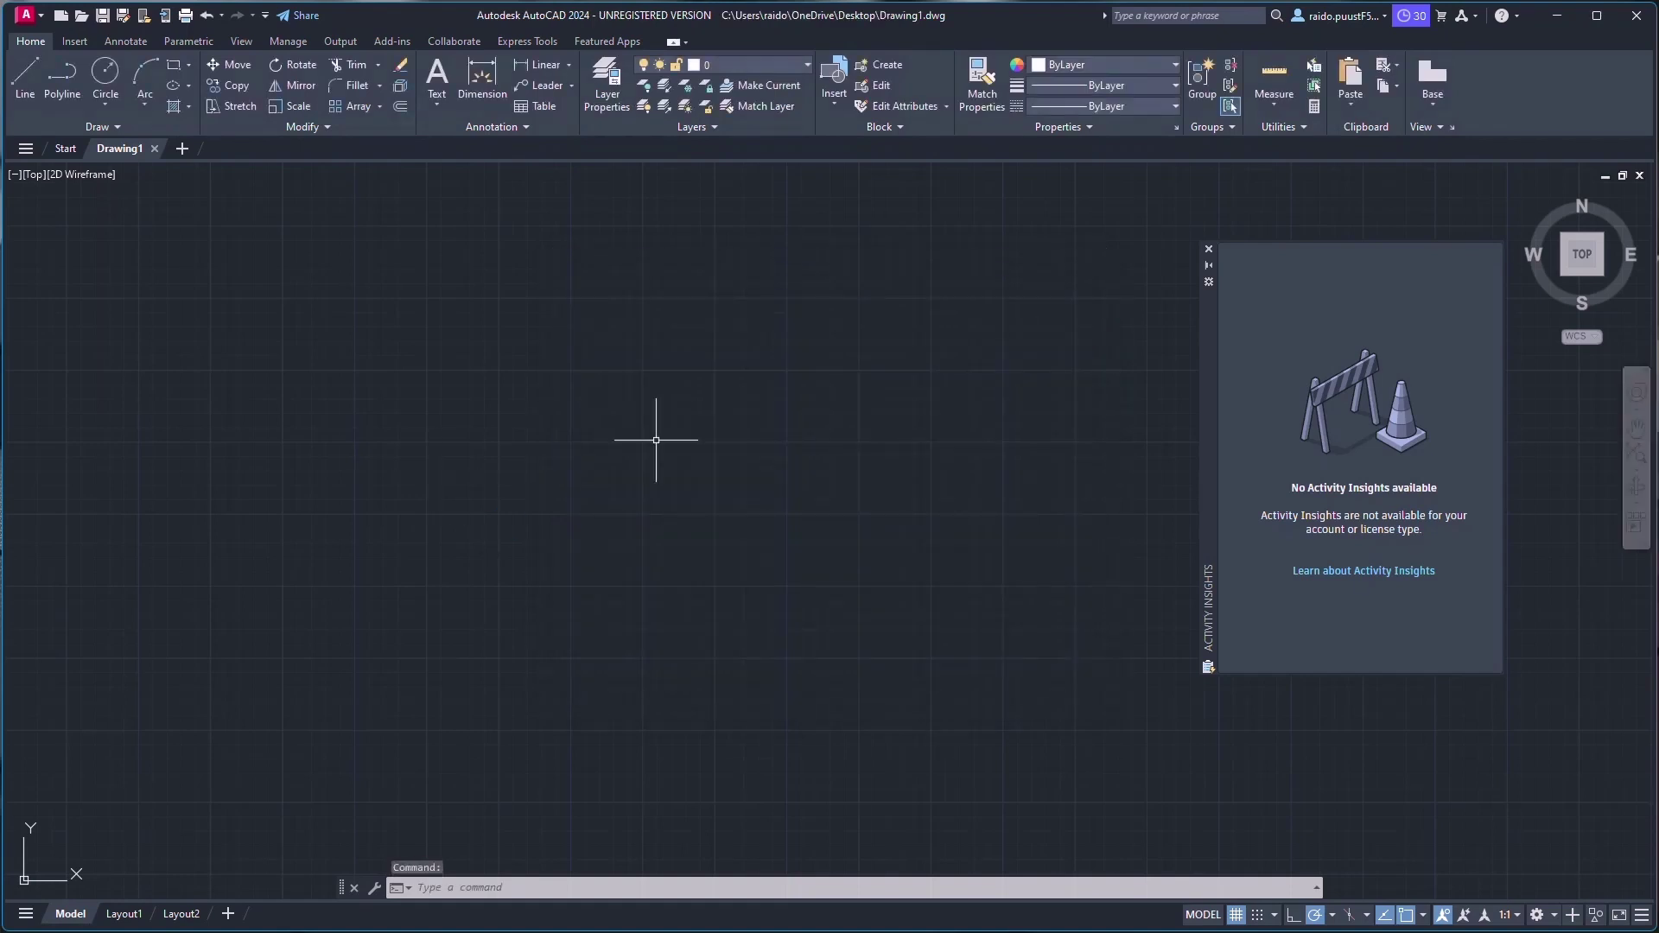